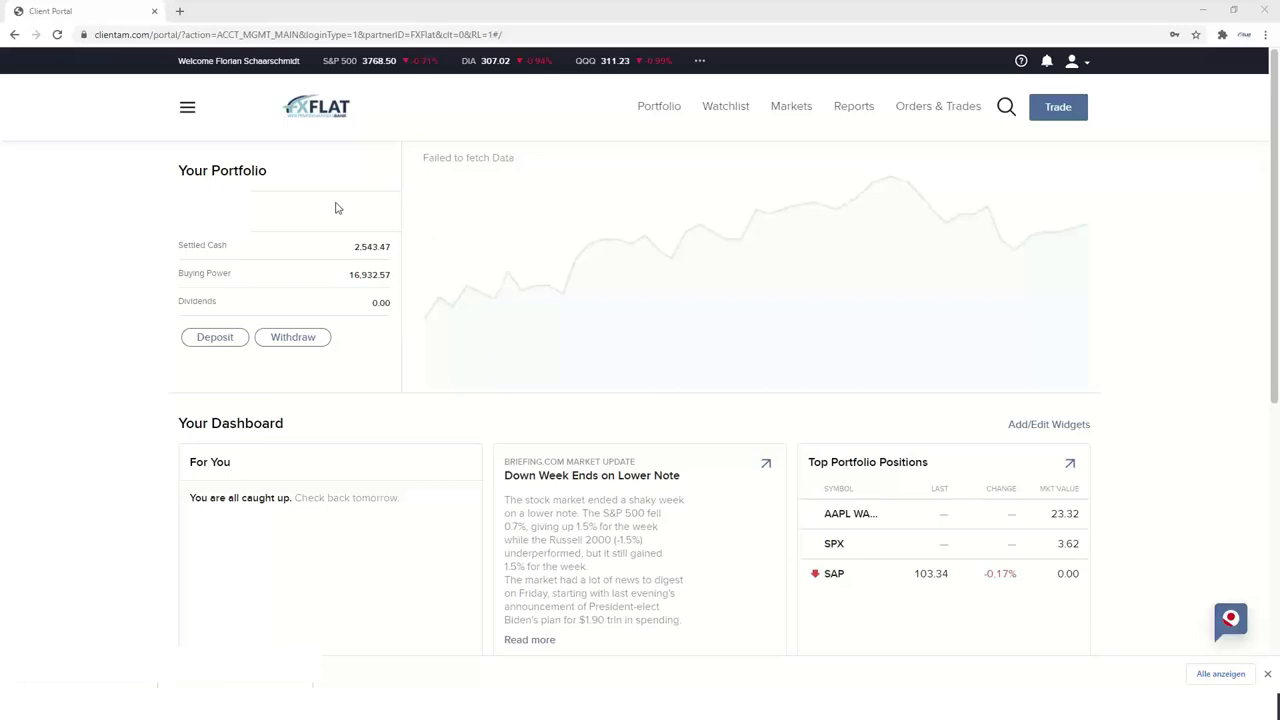
Open the deposit form (Einzahlung durchführen) for transferring funds (Guthaben übertragen) into the account
click(187, 107)
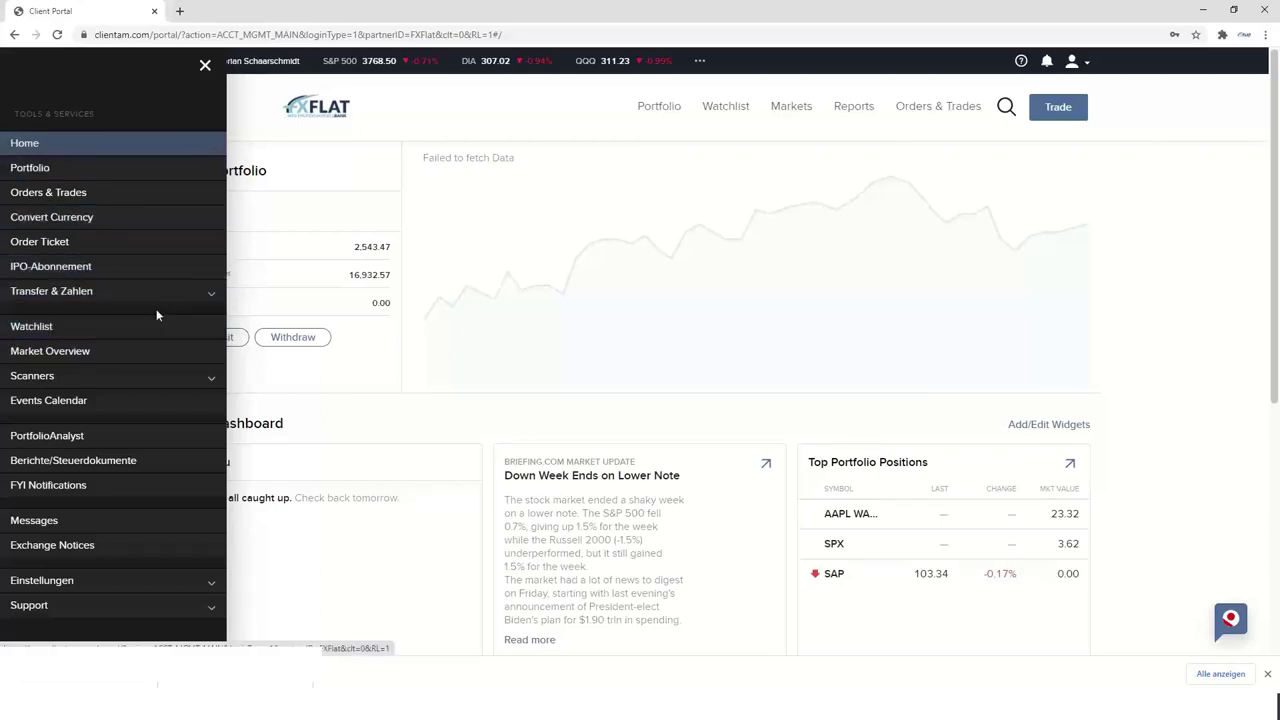
click(206, 294)
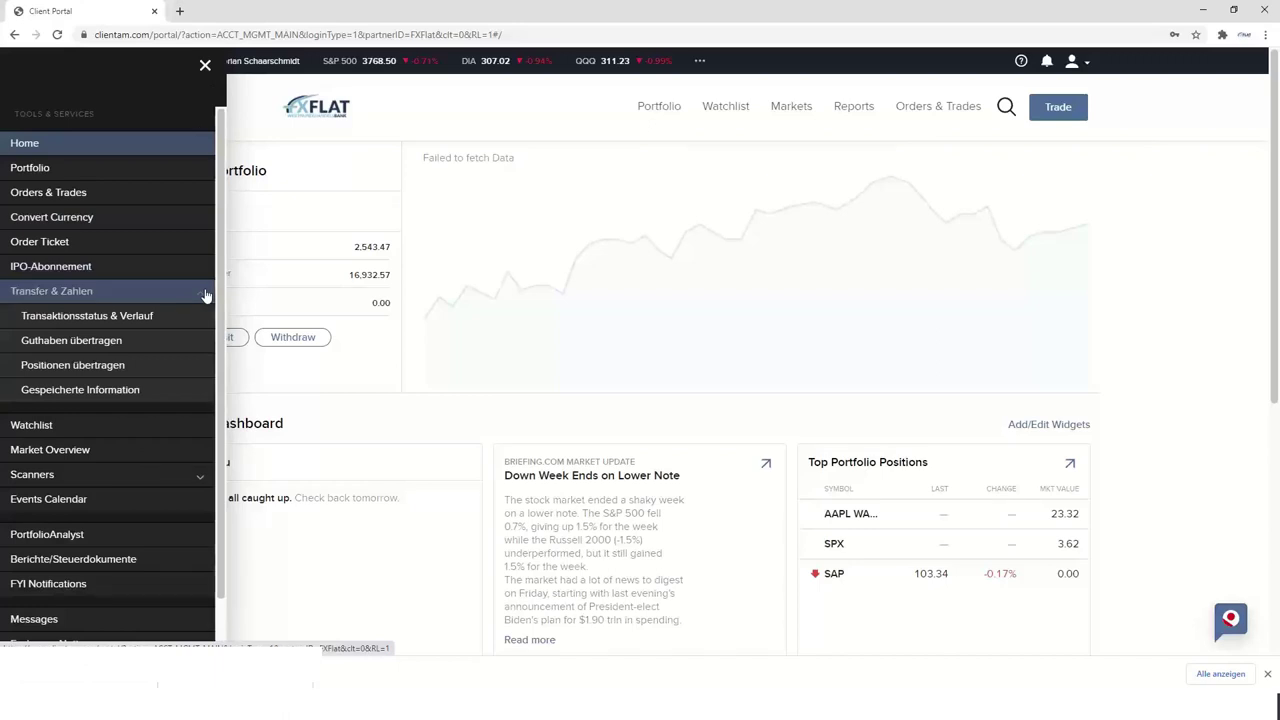
click(72, 341)
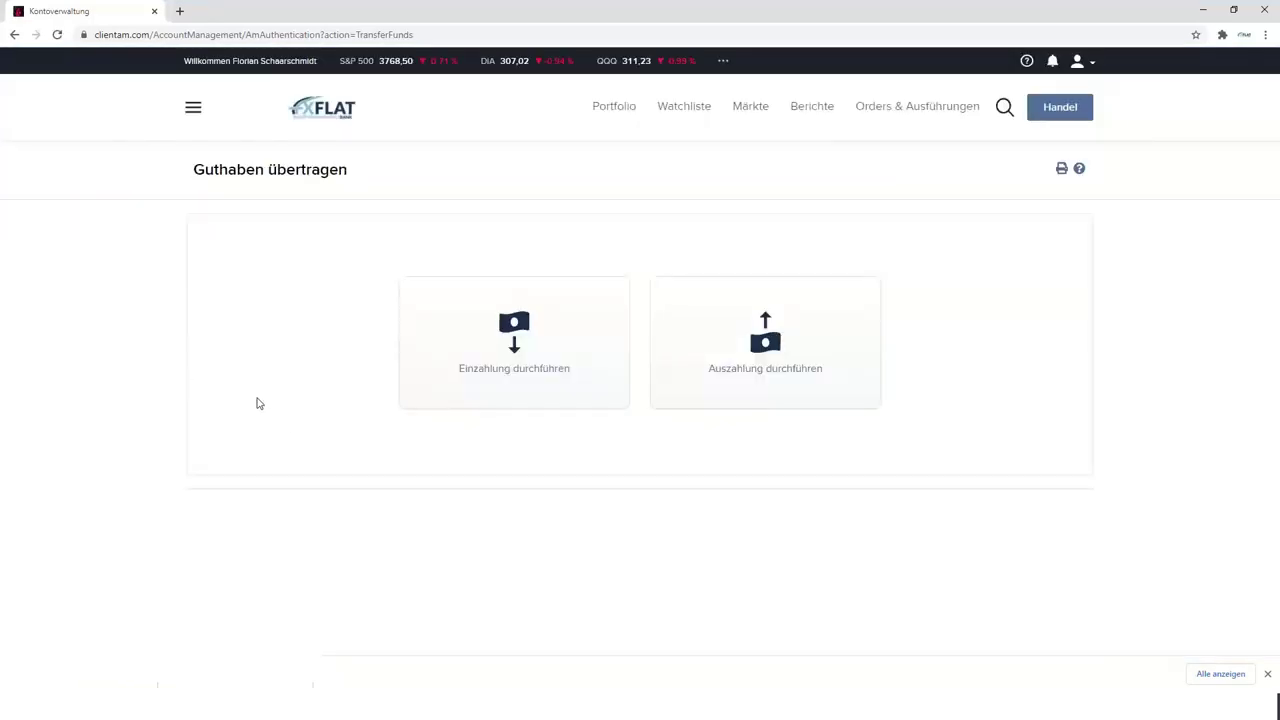
click(516, 357)
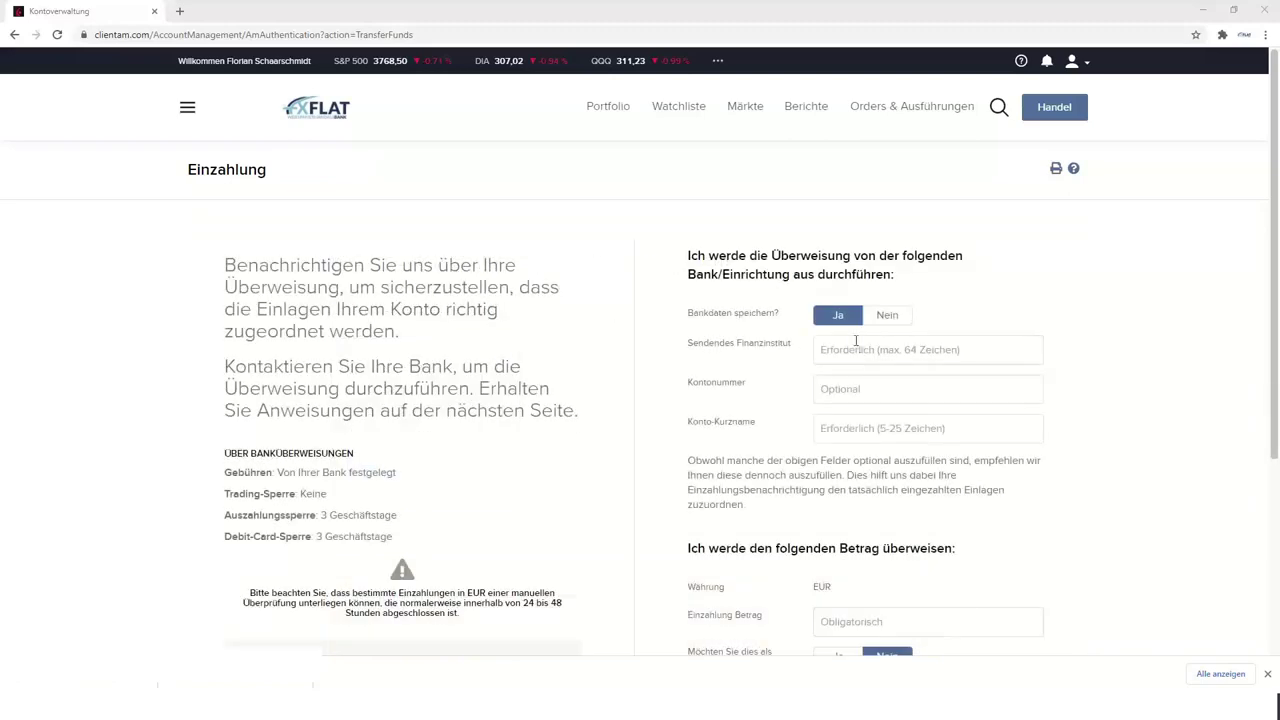
Choose to save the bank details, enter DKB as the sending institution and use Wire-DKB as the account short name
click(885, 316)
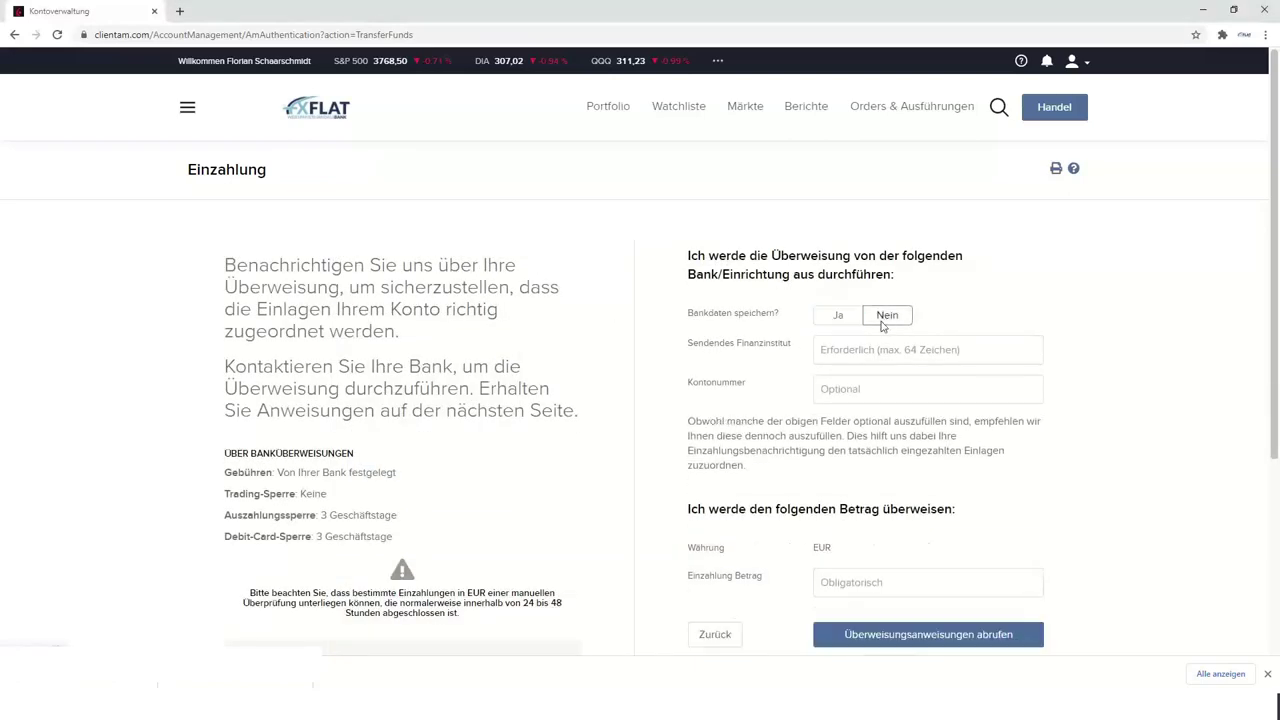
click(838, 315)
click(861, 352)
text(DKB)
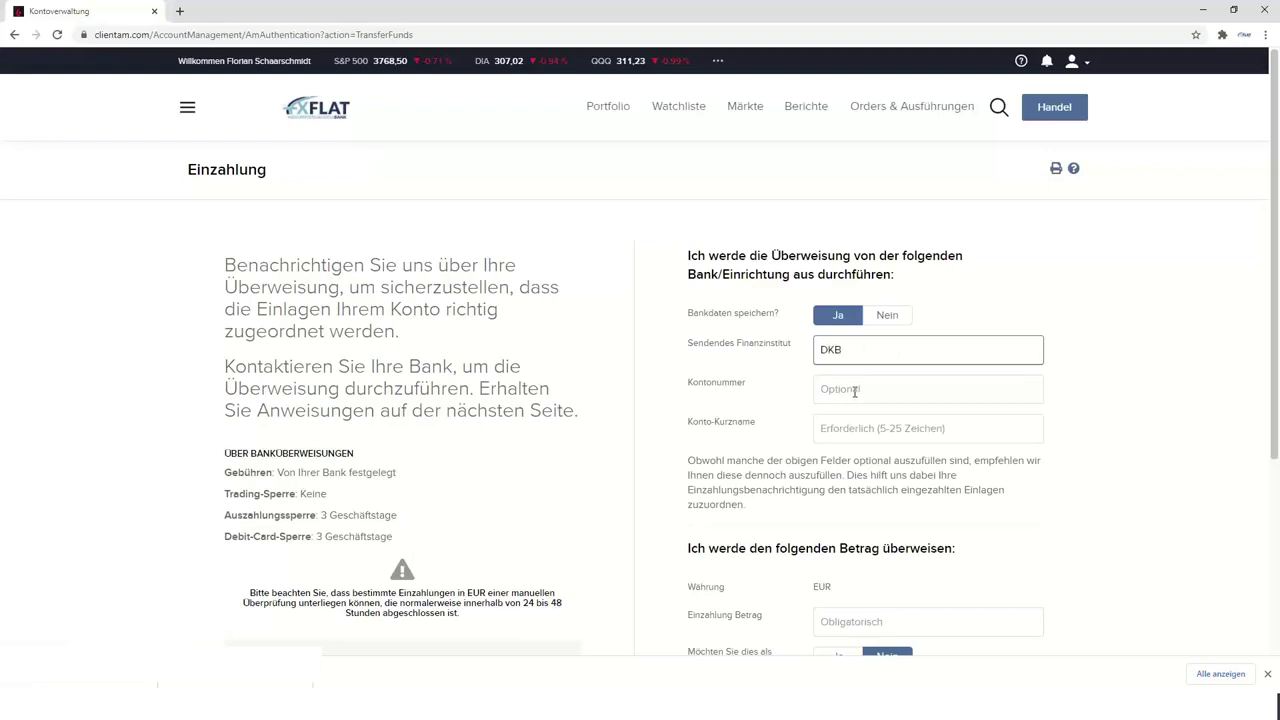
click(853, 430)
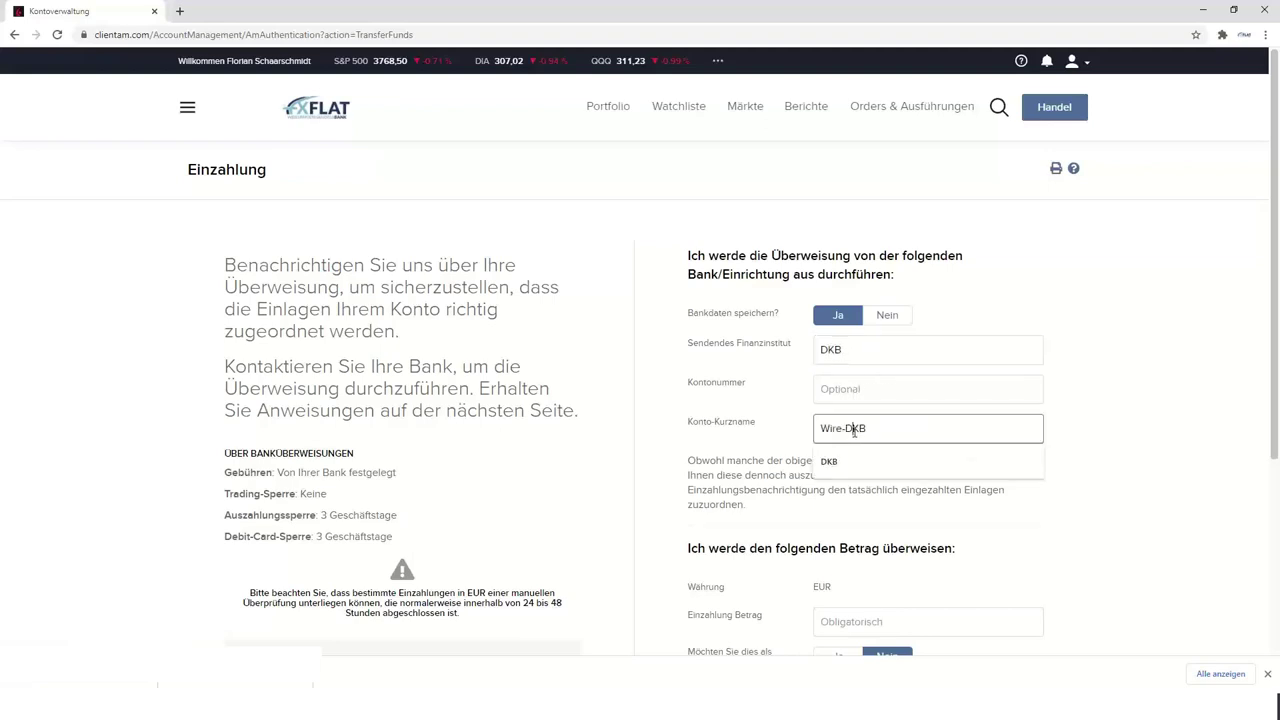
click(1140, 415)
Set the deposit amount to 500 EUR and retrieve the bank transfer instructions
scroll(1006, 471, down, 2)
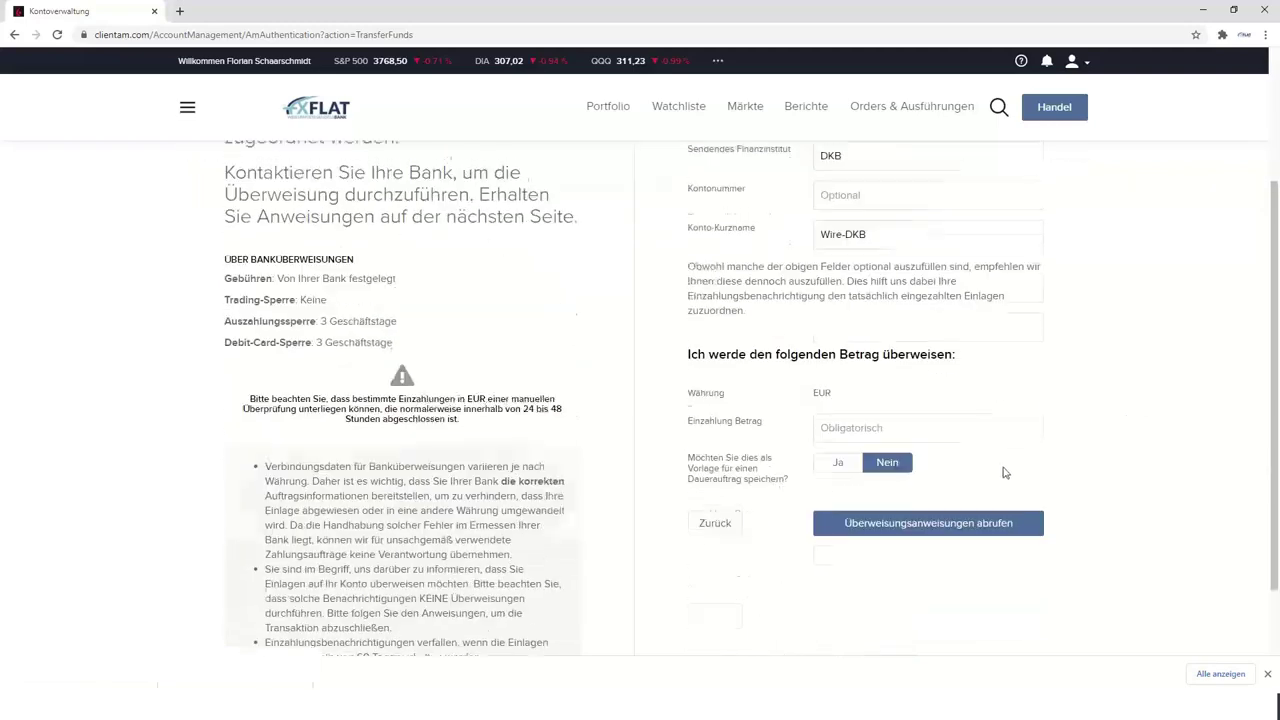
click(862, 422)
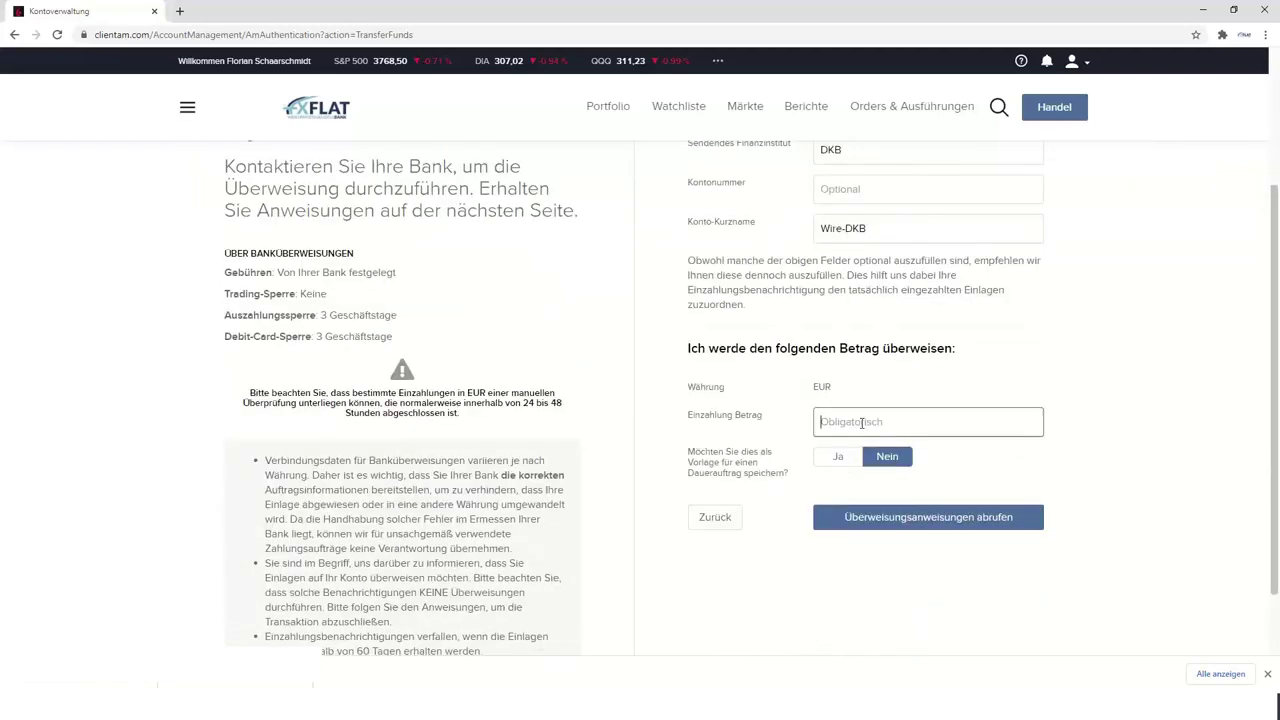
text(500)
click(1097, 386)
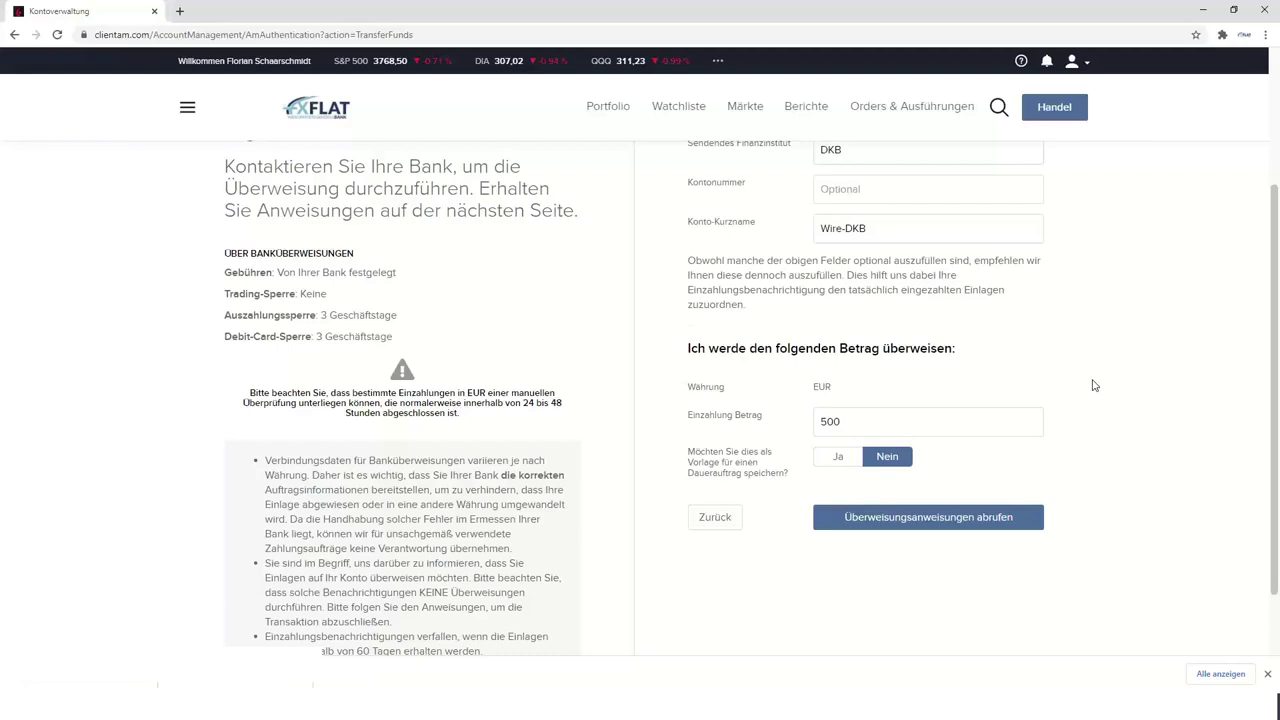
click(934, 524)
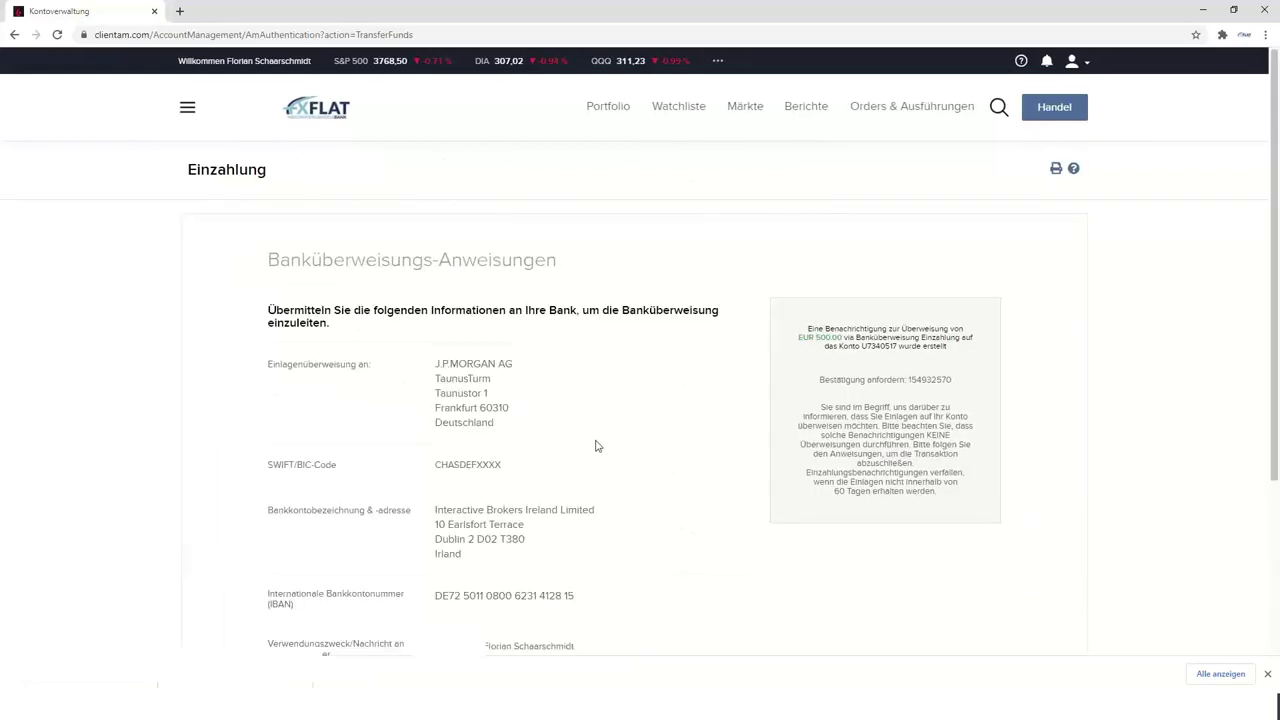
Review the recipient bank details, IBAN and payment reference in the transfer instructions, and complete the deposit notification
scroll(614, 425, down, 1)
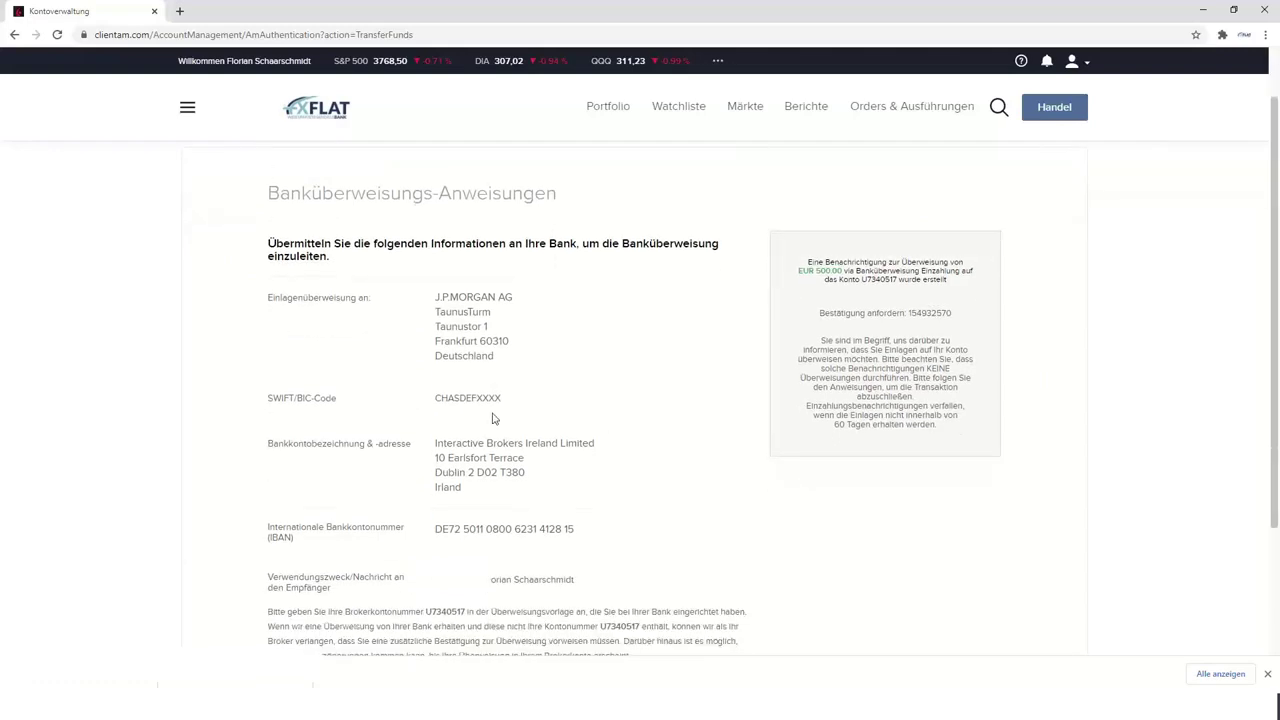
drag(276, 244, 699, 493)
click(699, 493)
scroll(226, 388, down, 1)
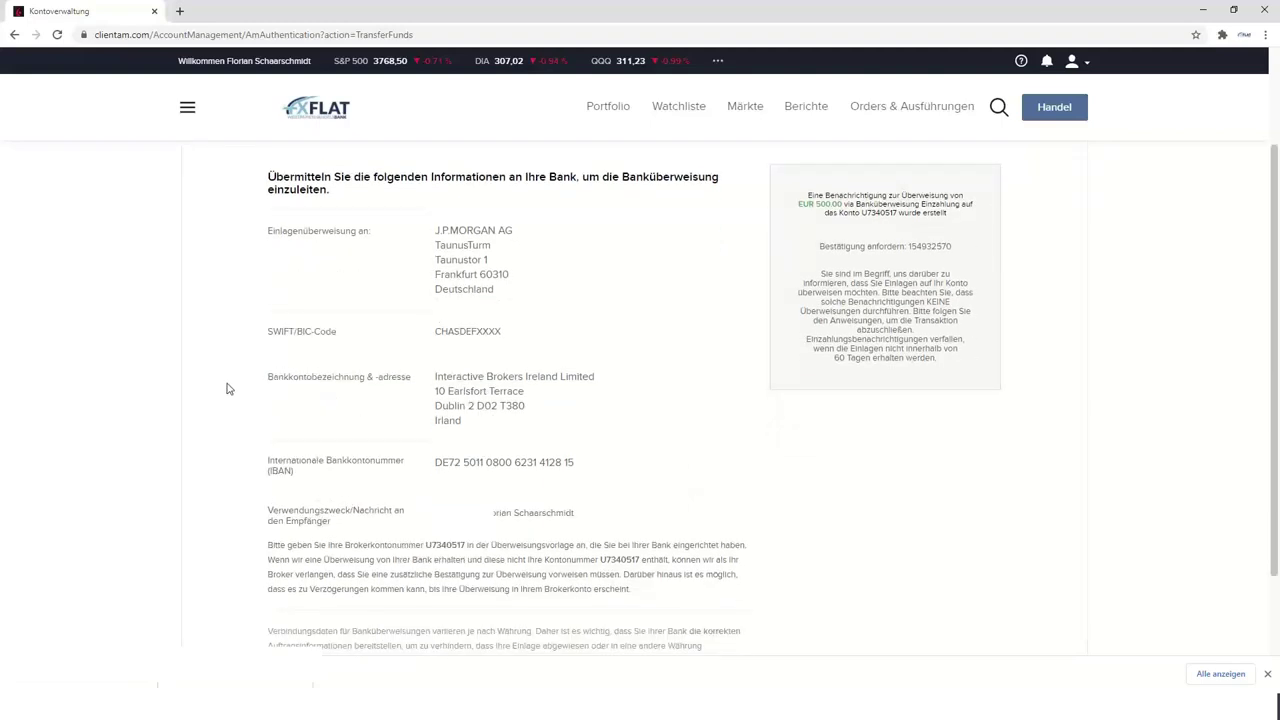
drag(592, 468, 376, 465)
click(407, 475)
scroll(679, 491, down, 1)
drag(266, 446, 652, 460)
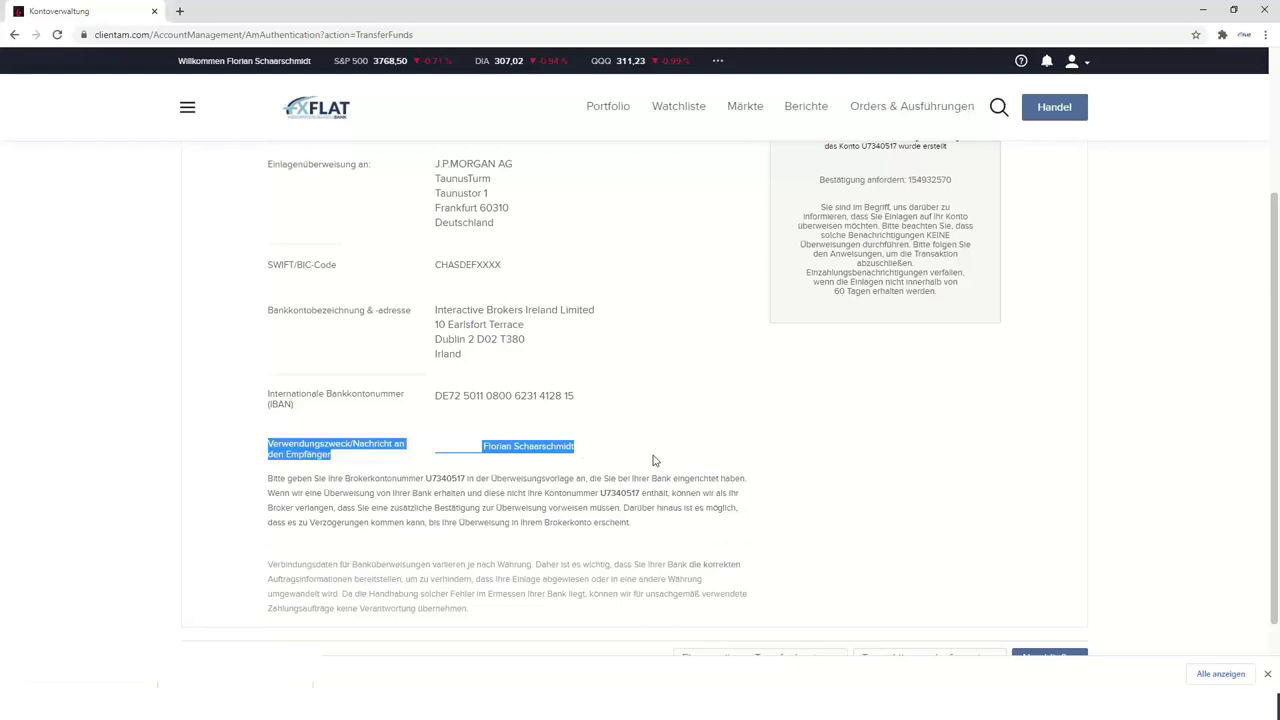
click(685, 457)
scroll(740, 443, down, 1)
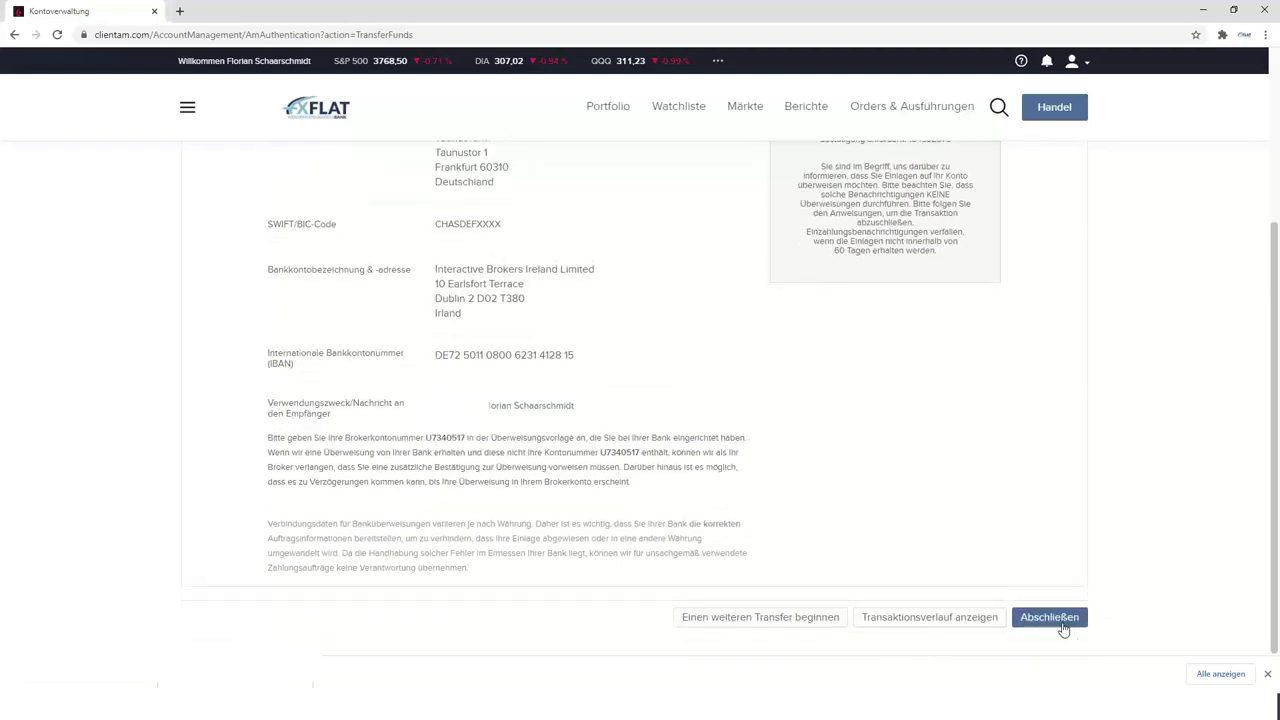
click(1063, 616)
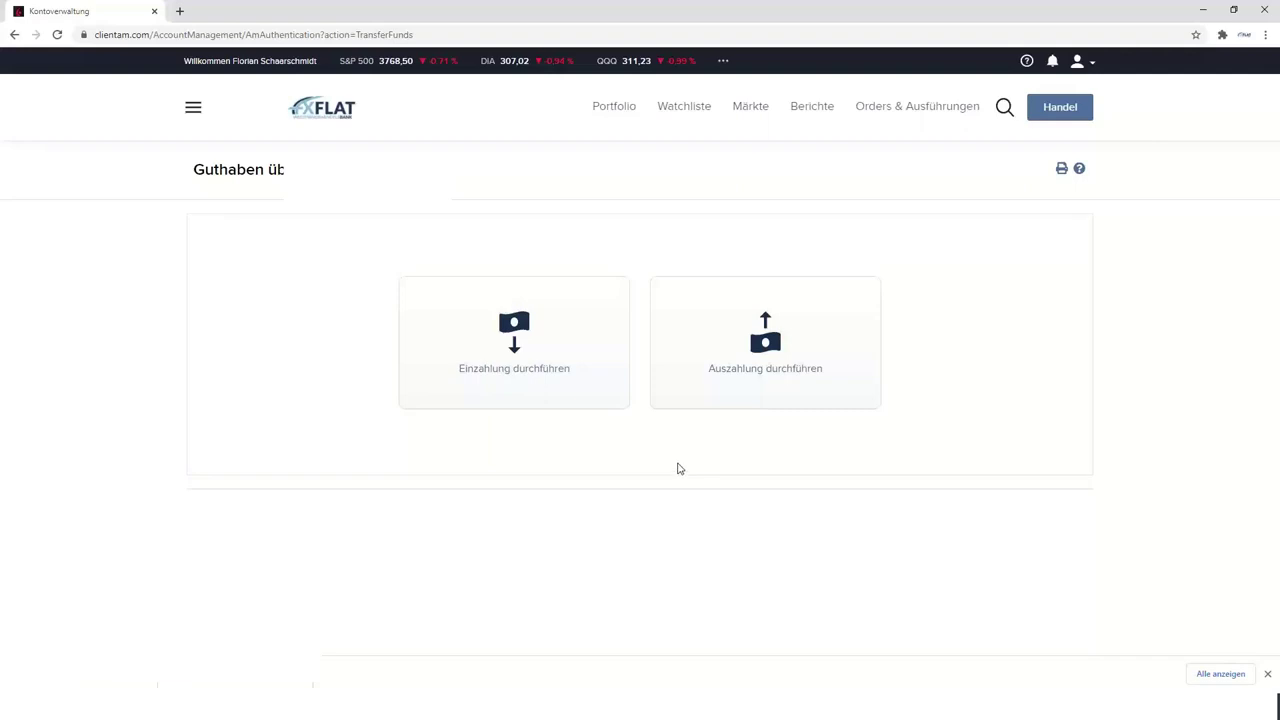
Open the incoming Allgemeiner FOP-Transfer form for transferring positions (Positionen übertragen) into the account
click(193, 111)
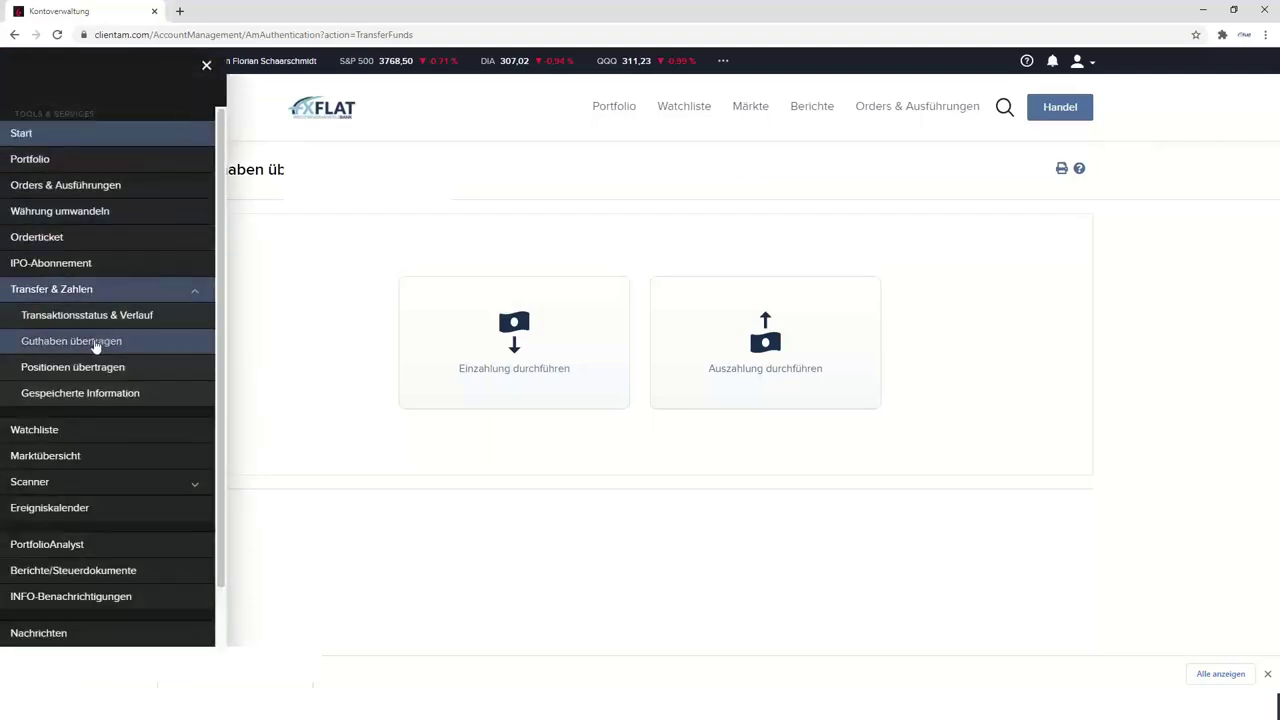
click(78, 369)
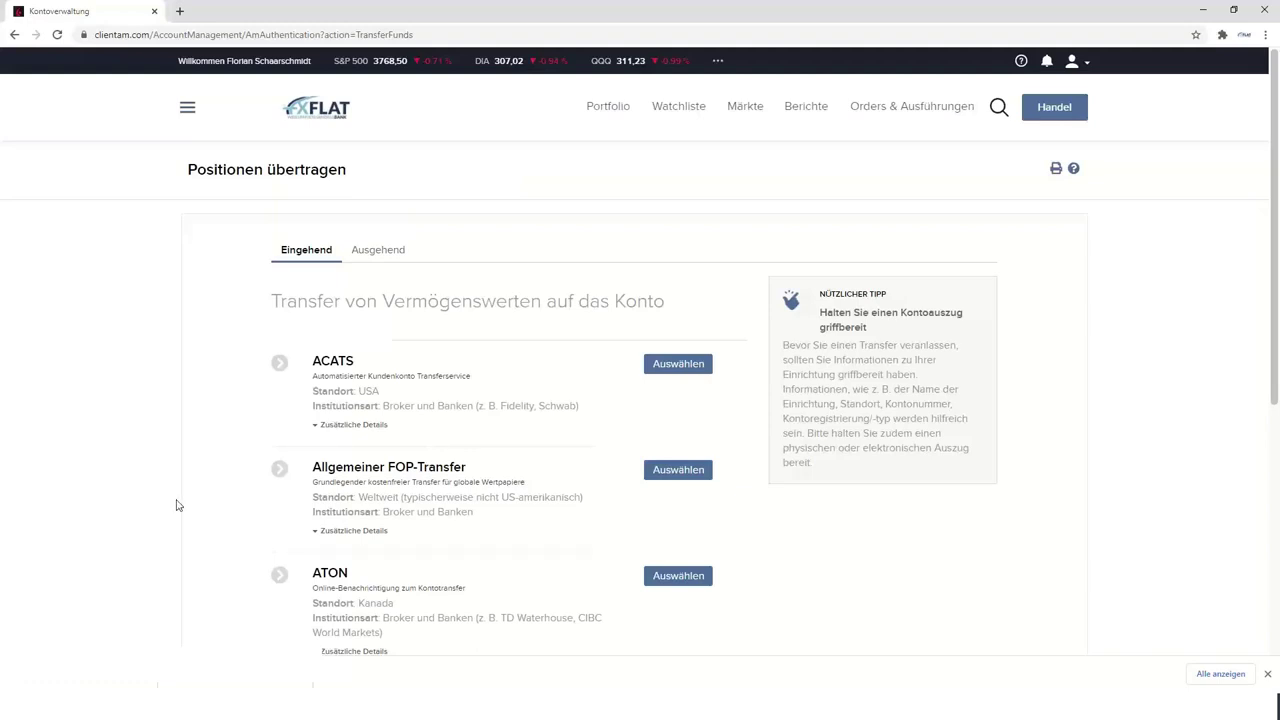
drag(313, 466, 537, 471)
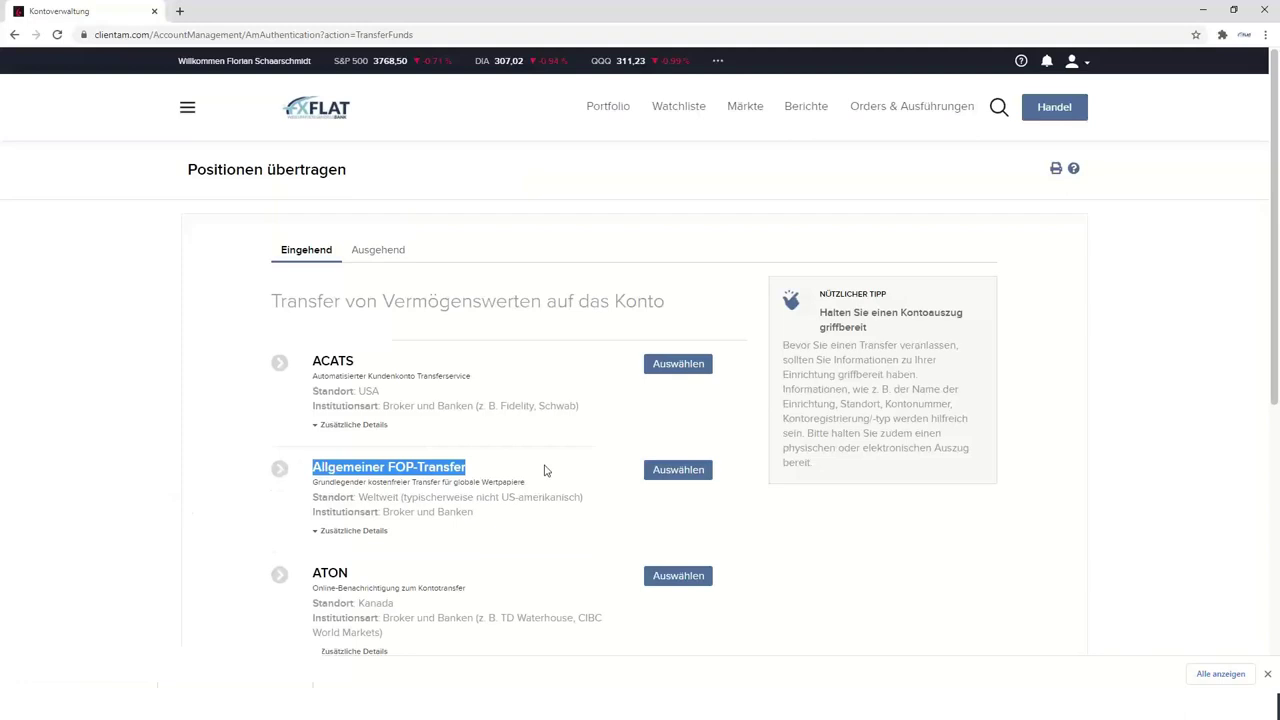
click(663, 472)
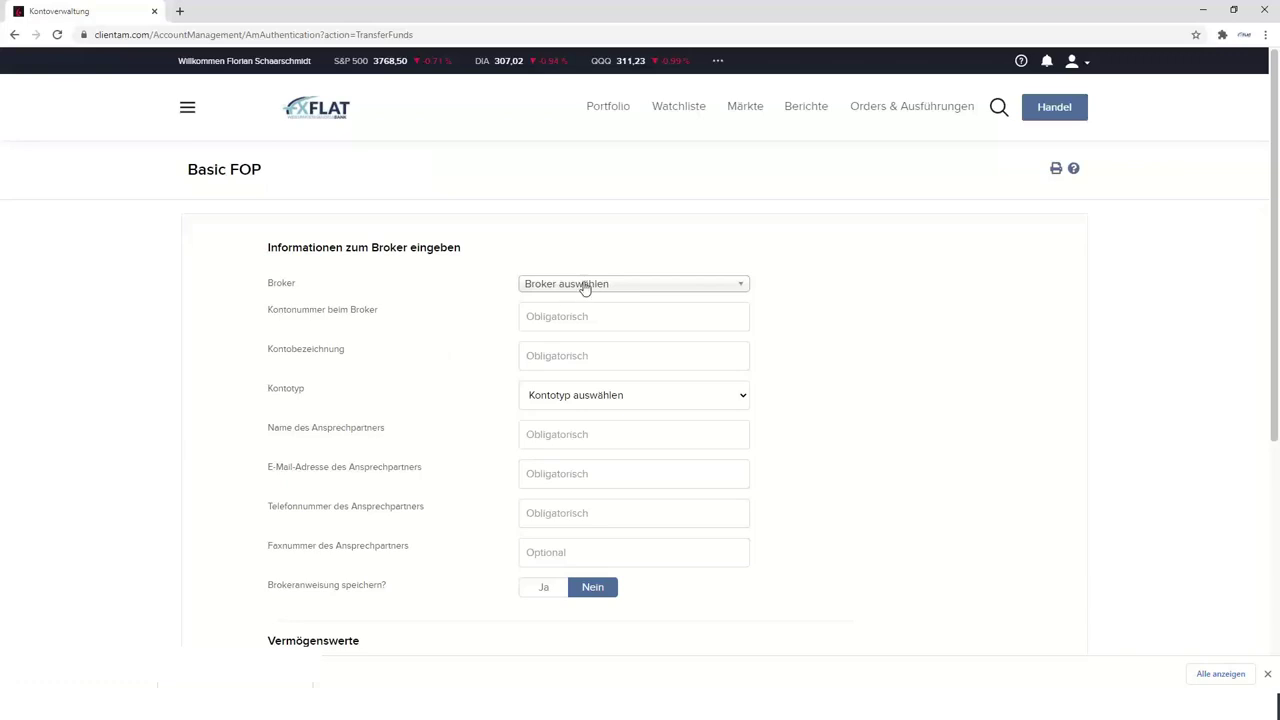
Select TRADE REPUBLIK as the delivering broker in the FOP transfer form
scroll(846, 309, down, 1)
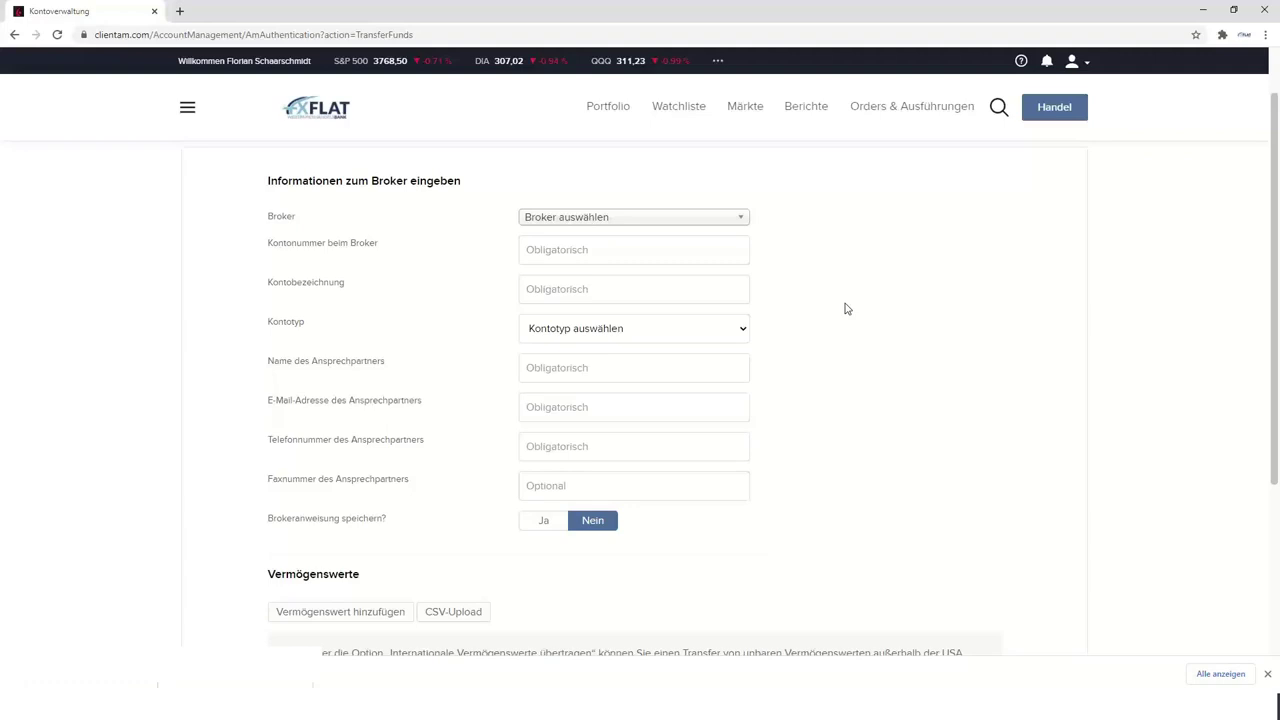
click(700, 218)
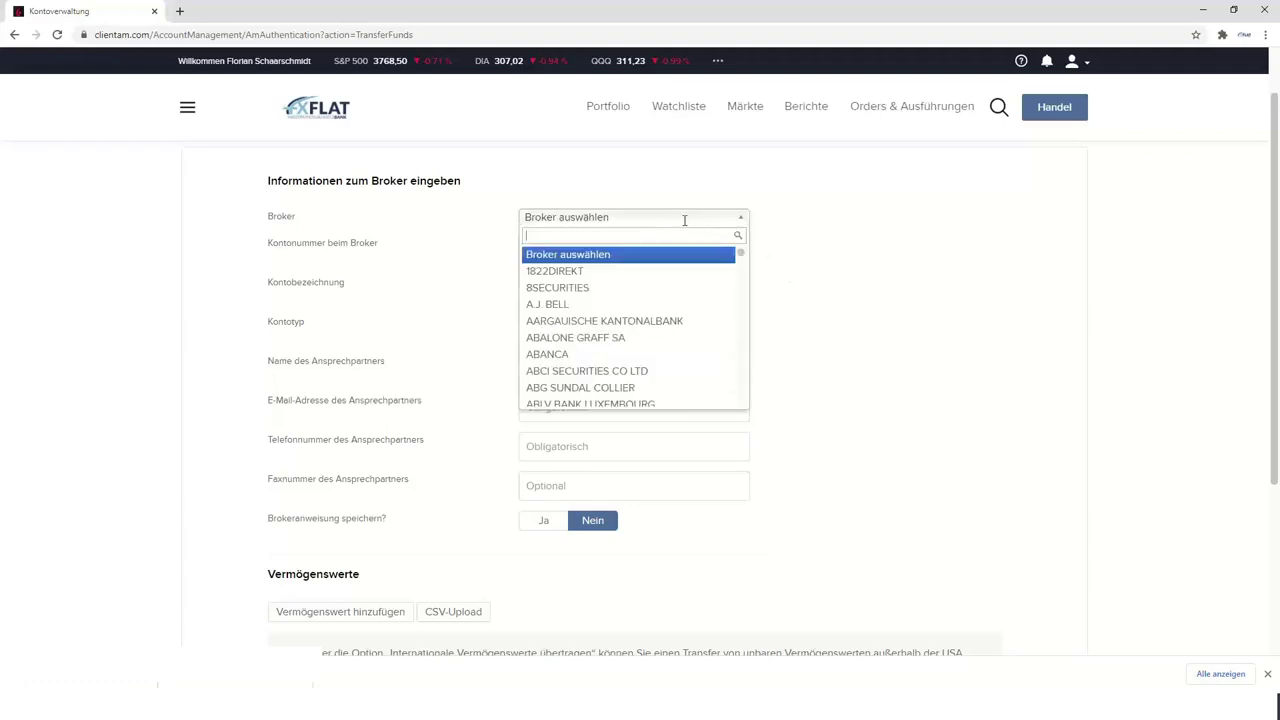
text(trade r)
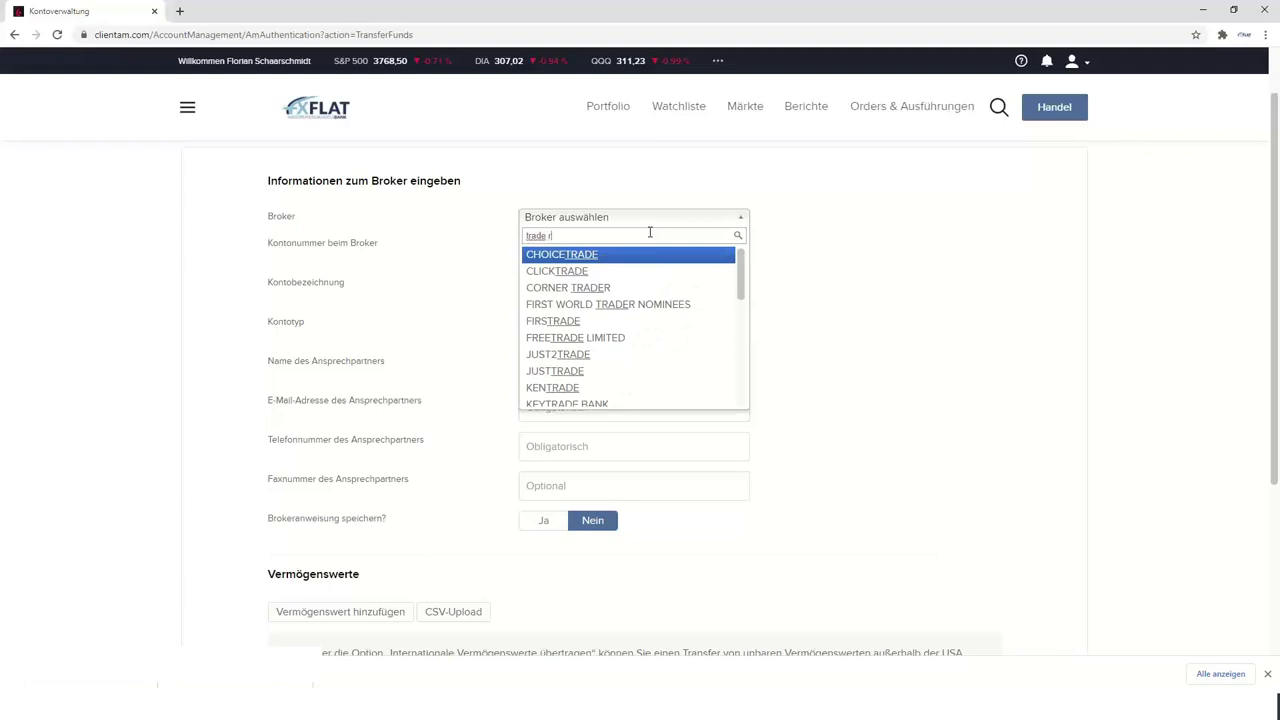
text(e)
click(600, 274)
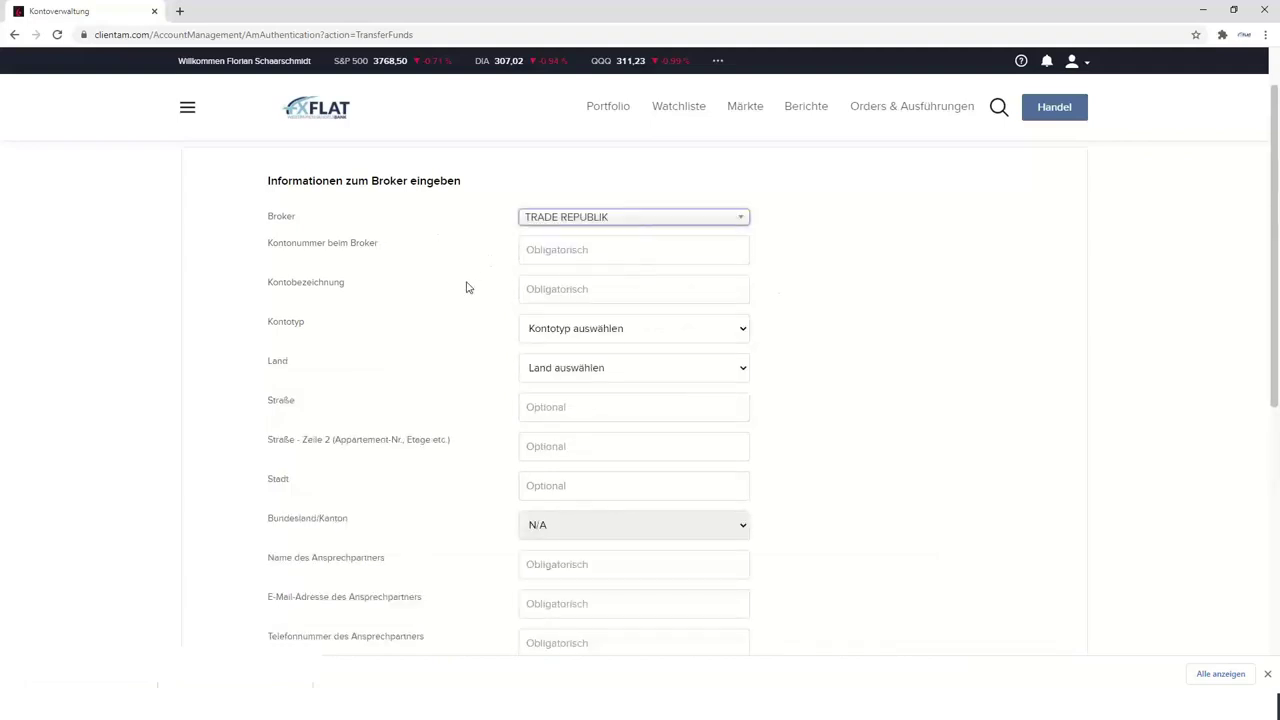
Start adding an asset to the transfer and search for a stock (Aktie) by the symbol SAP
scroll(469, 283, down, 1)
scroll(485, 273, down, 1)
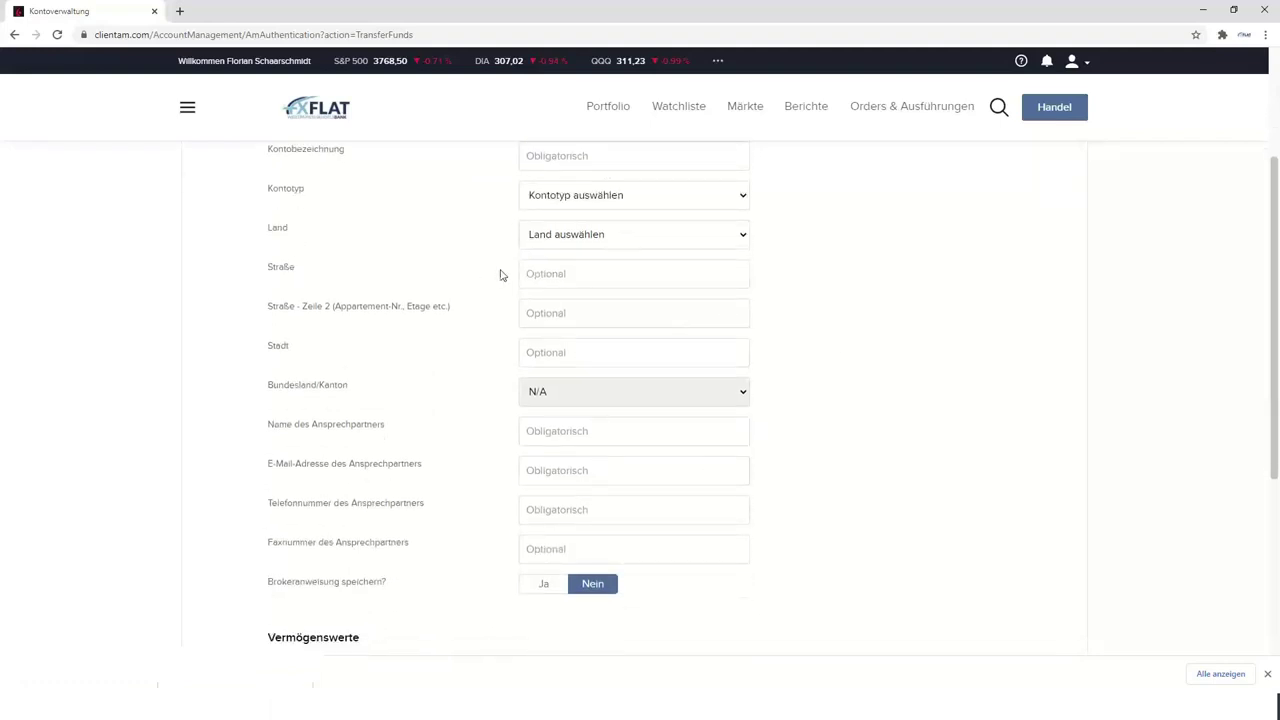
scroll(847, 355, down, 3)
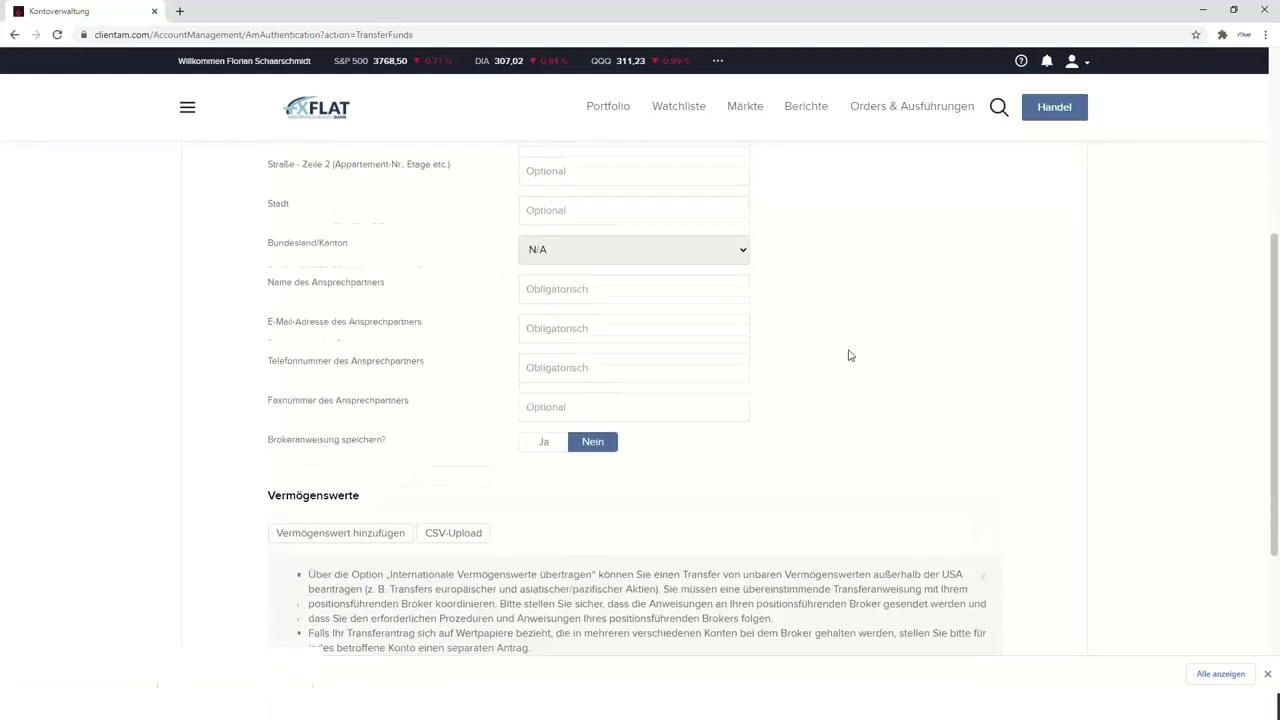
scroll(840, 356, down, 2)
scroll(813, 368, down, 1)
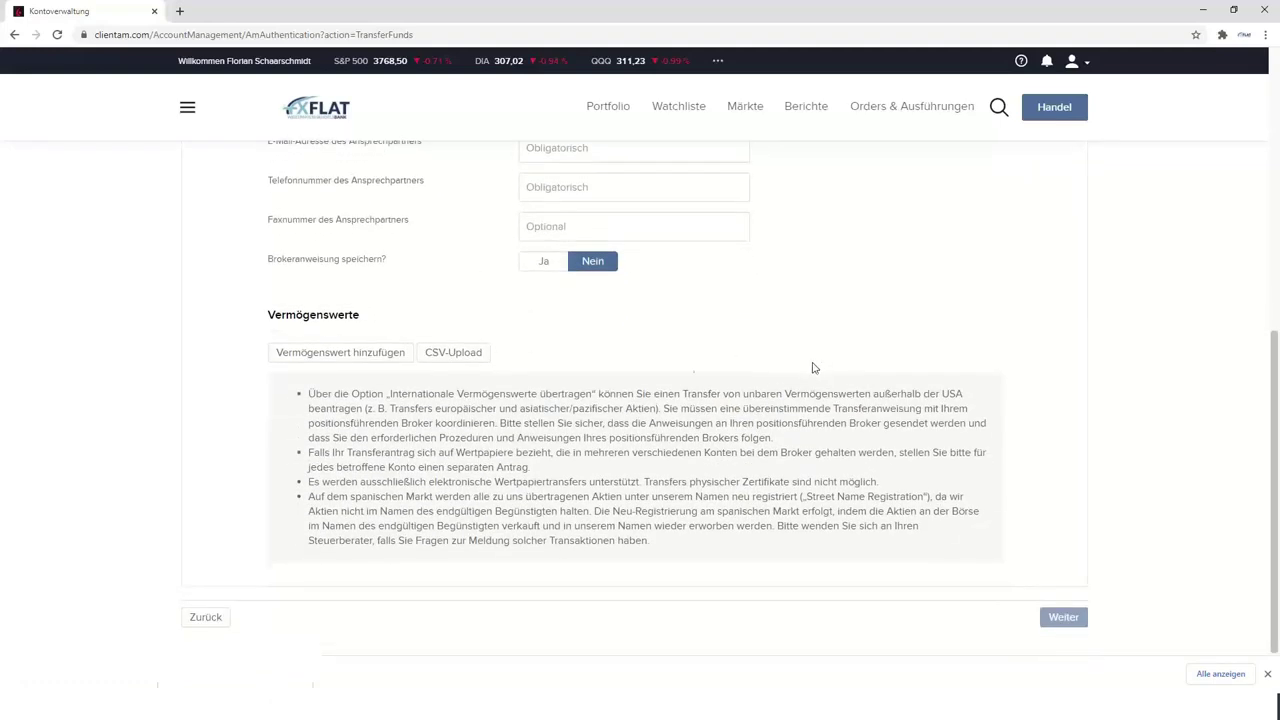
click(318, 356)
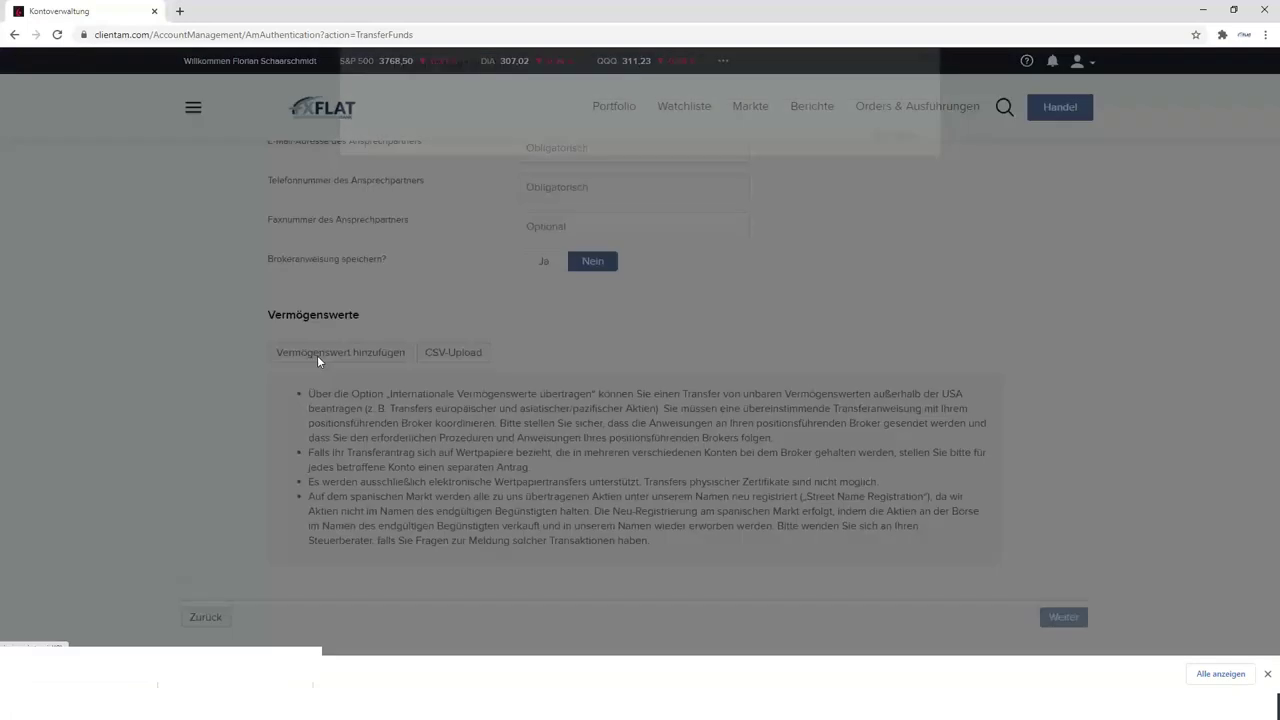
click(687, 182)
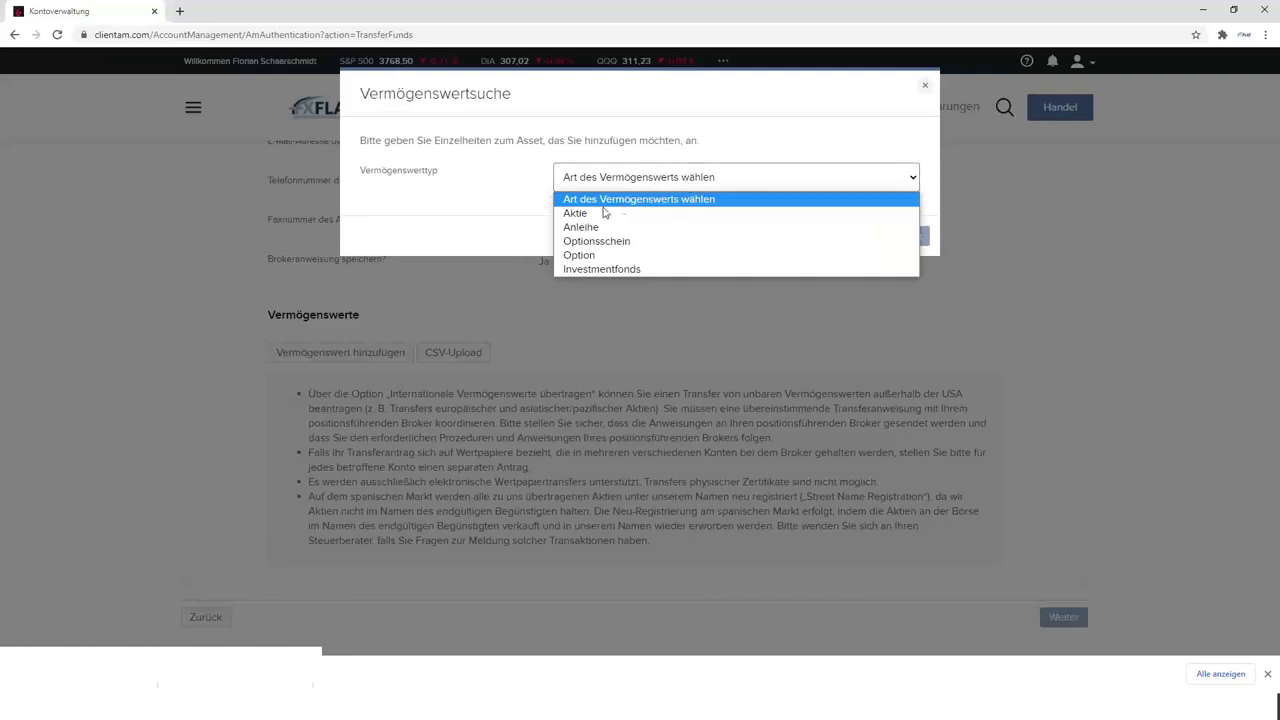
click(581, 215)
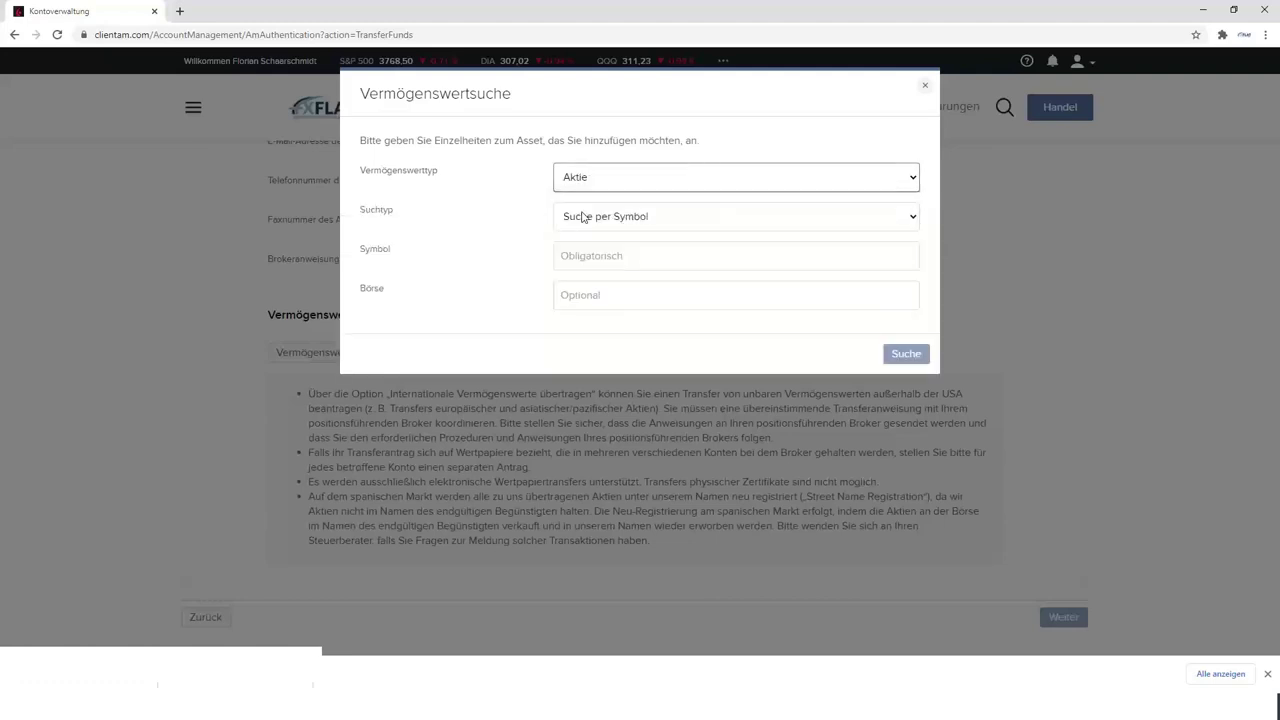
click(651, 222)
click(598, 238)
click(594, 257)
text(SAP)
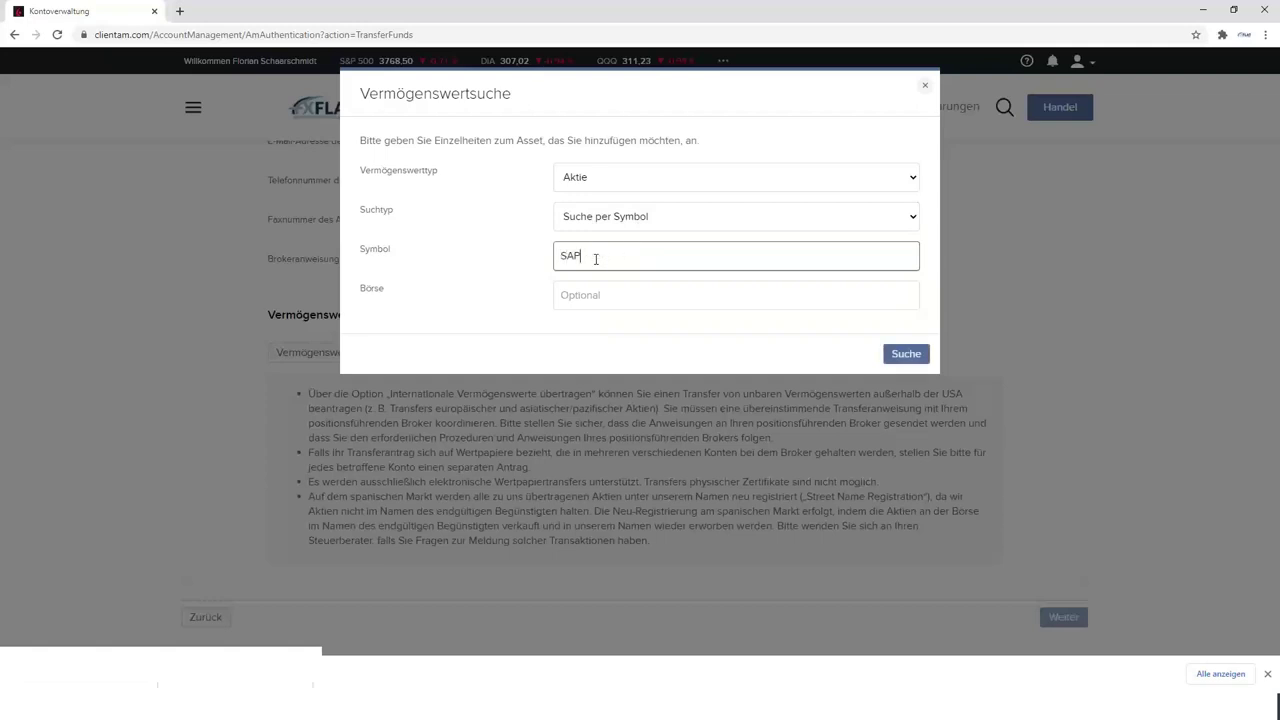
click(886, 355)
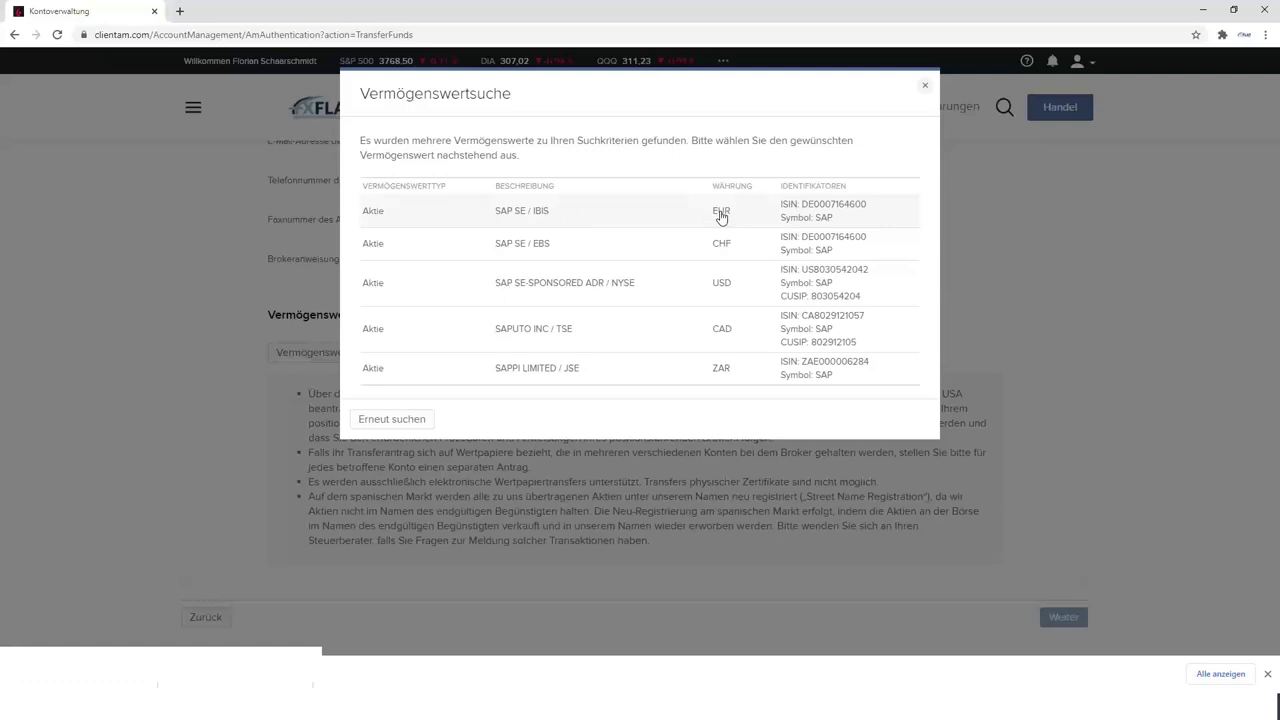
Choose the SAP SE / IBIS stock in EUR and add it to the transfer with a quantity of 100 shares
click(593, 217)
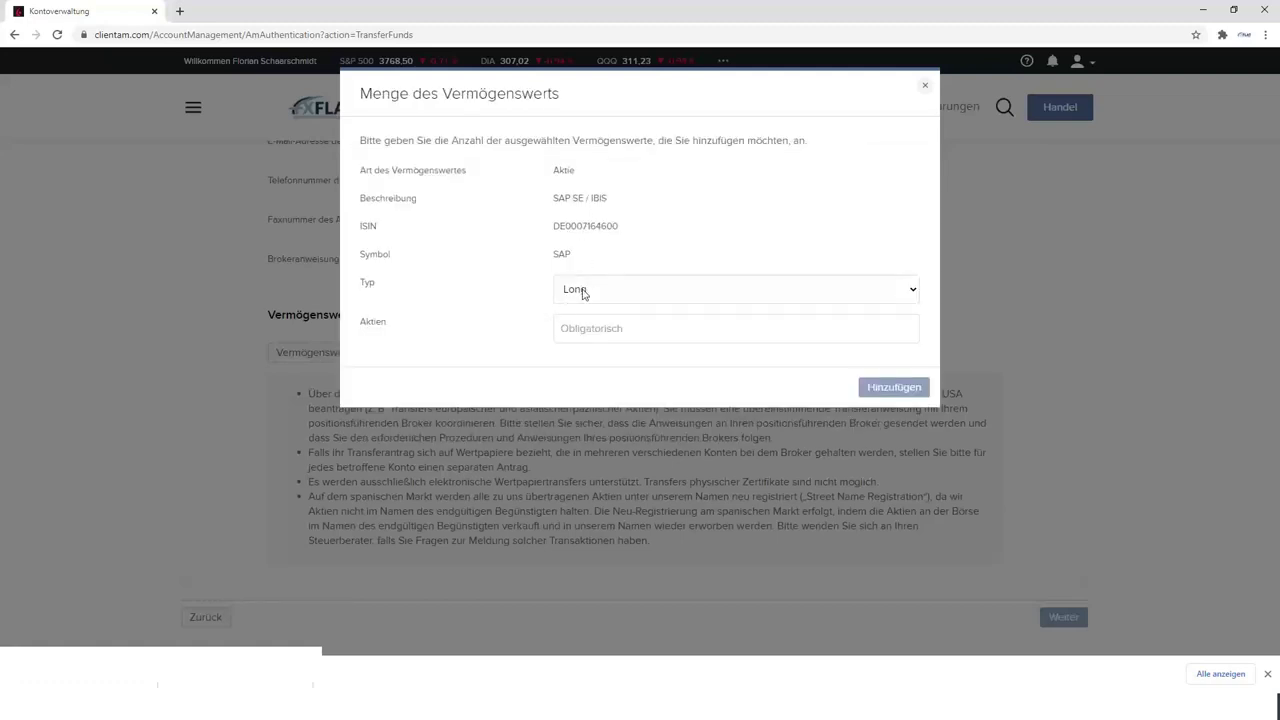
click(598, 332)
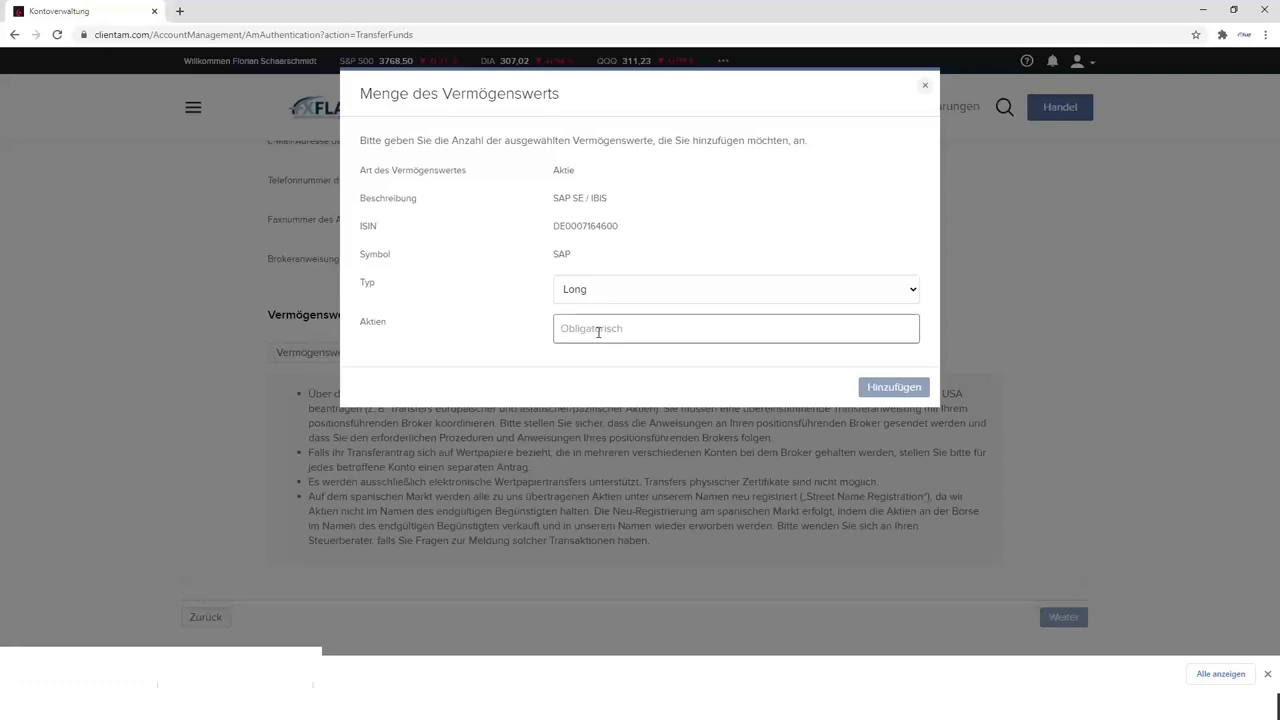
text(100)
click(886, 388)
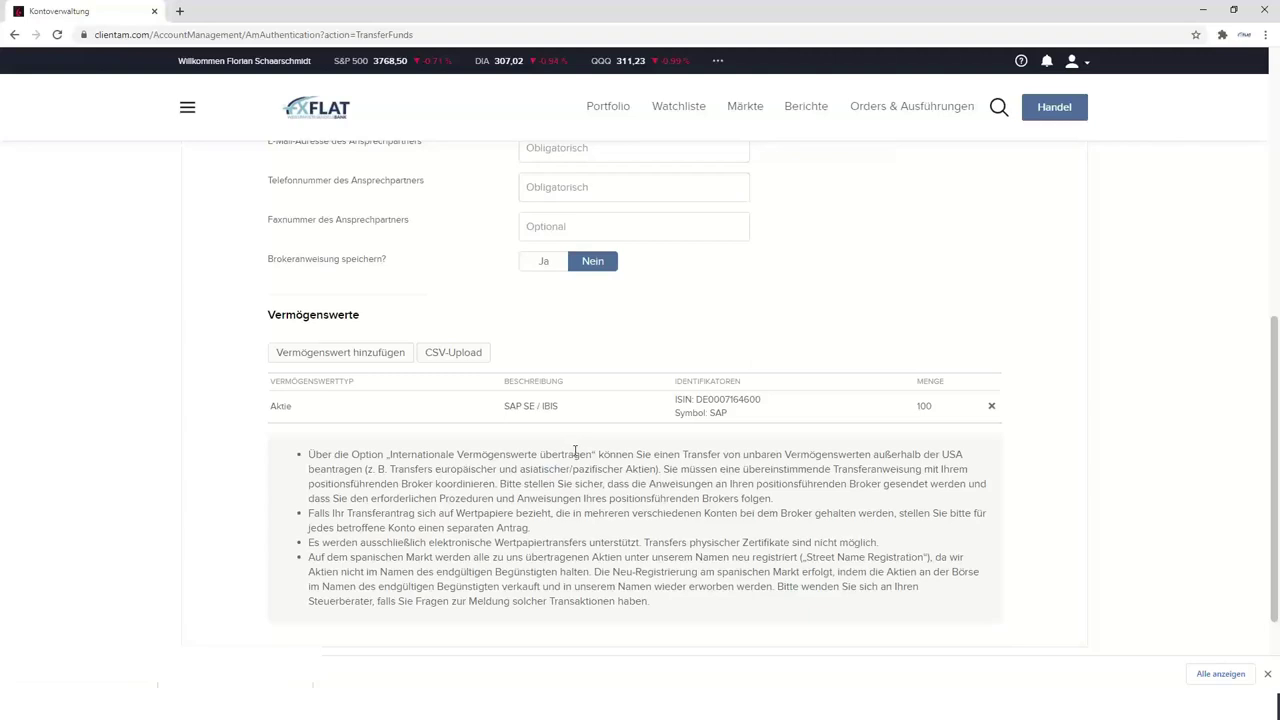
Review the FOP transfer form's broker and contact fields, the Vermögenswerte list and the transfer notes
scroll(575, 453, down, 1)
scroll(1059, 449, up, 5)
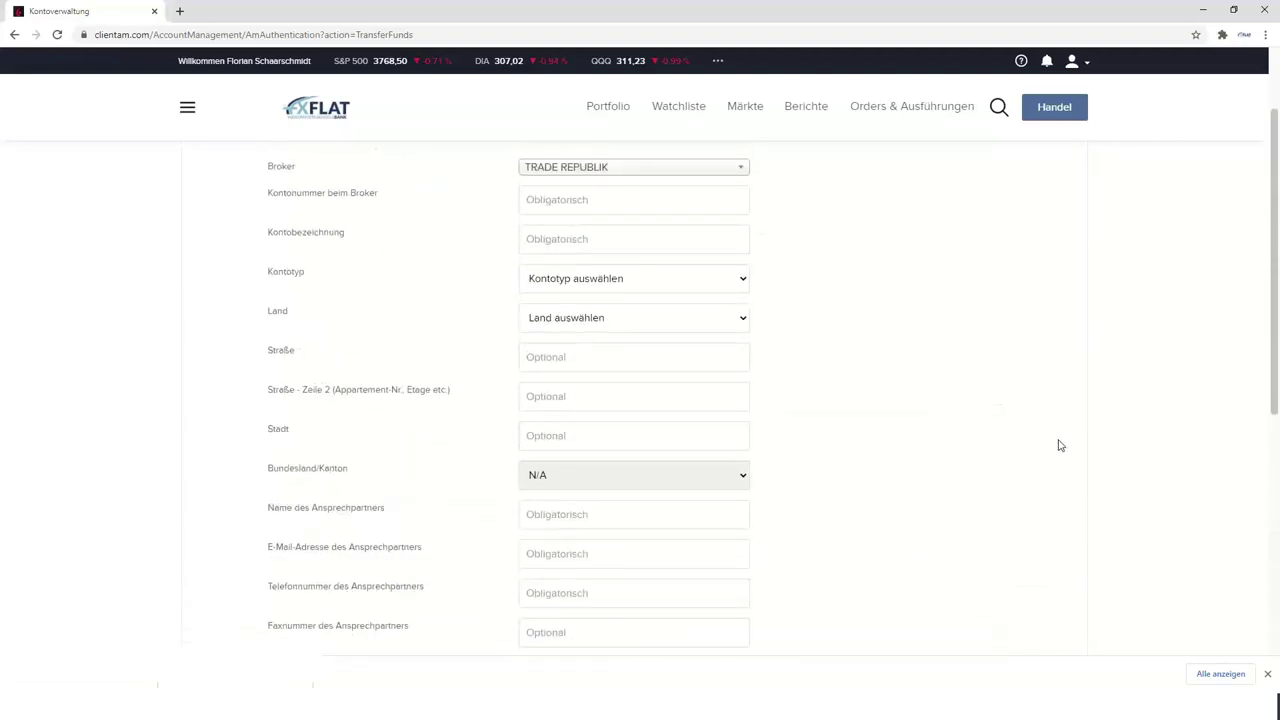
scroll(1059, 447, down, 5)
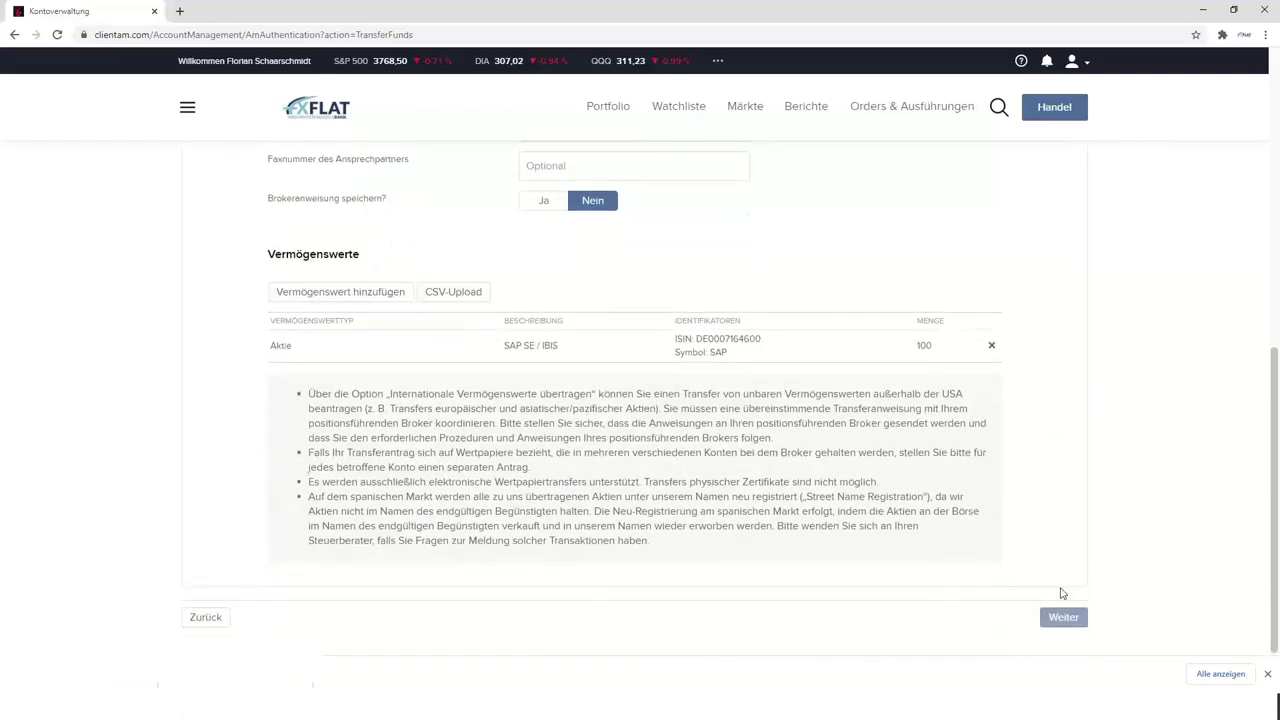
scroll(1060, 590, up, 4)
scroll(1040, 512, up, 2)
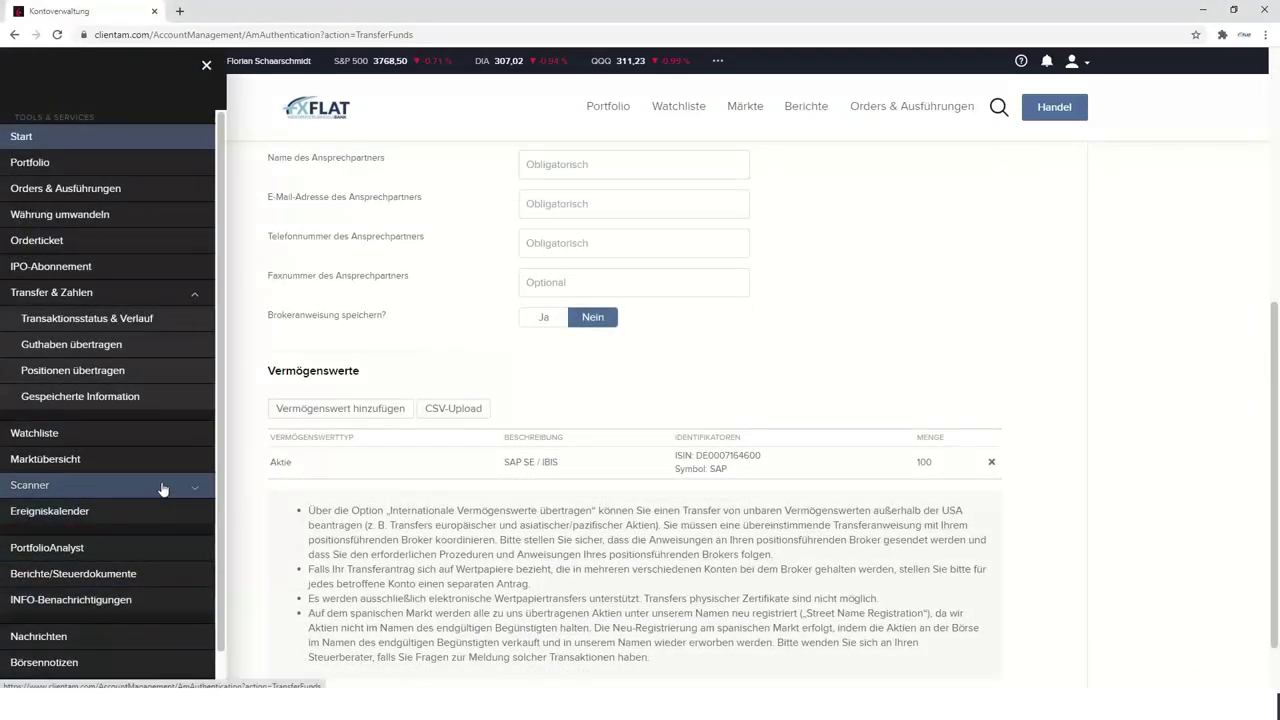
Open the Kontoeinstellungen page under Einstellungen
scroll(150, 520, down, 1)
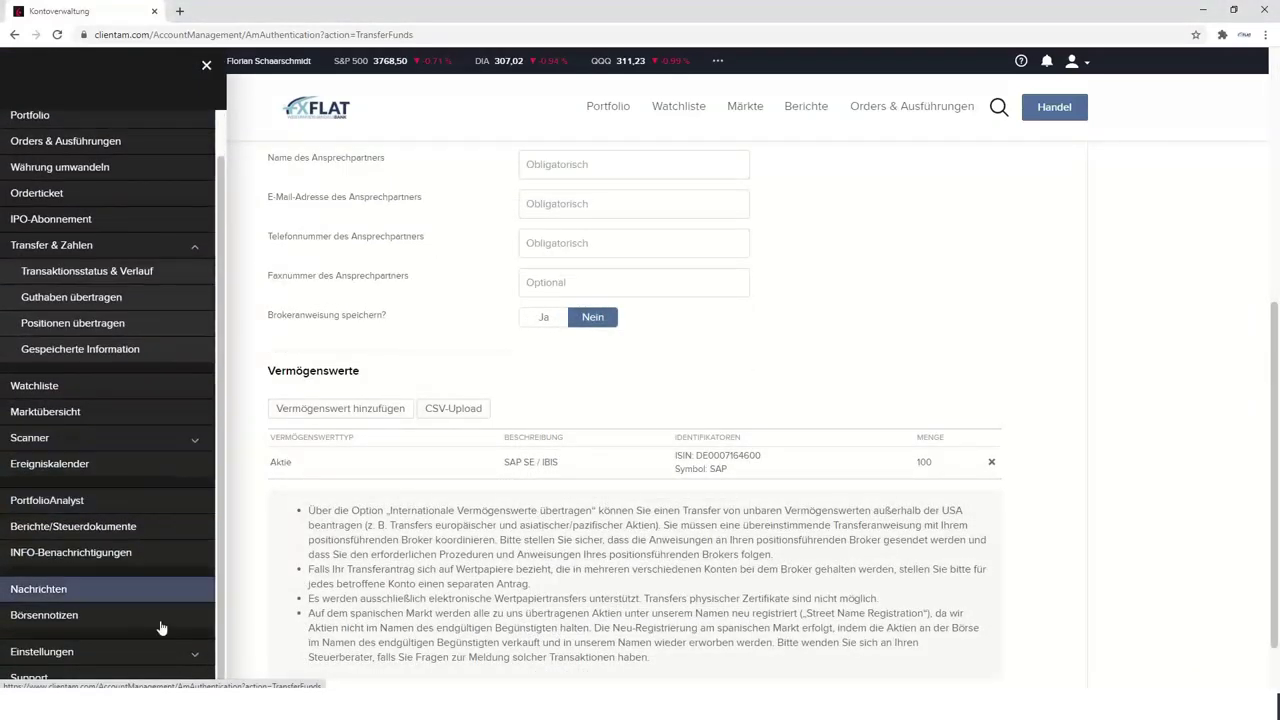
scroll(165, 622, down, 1)
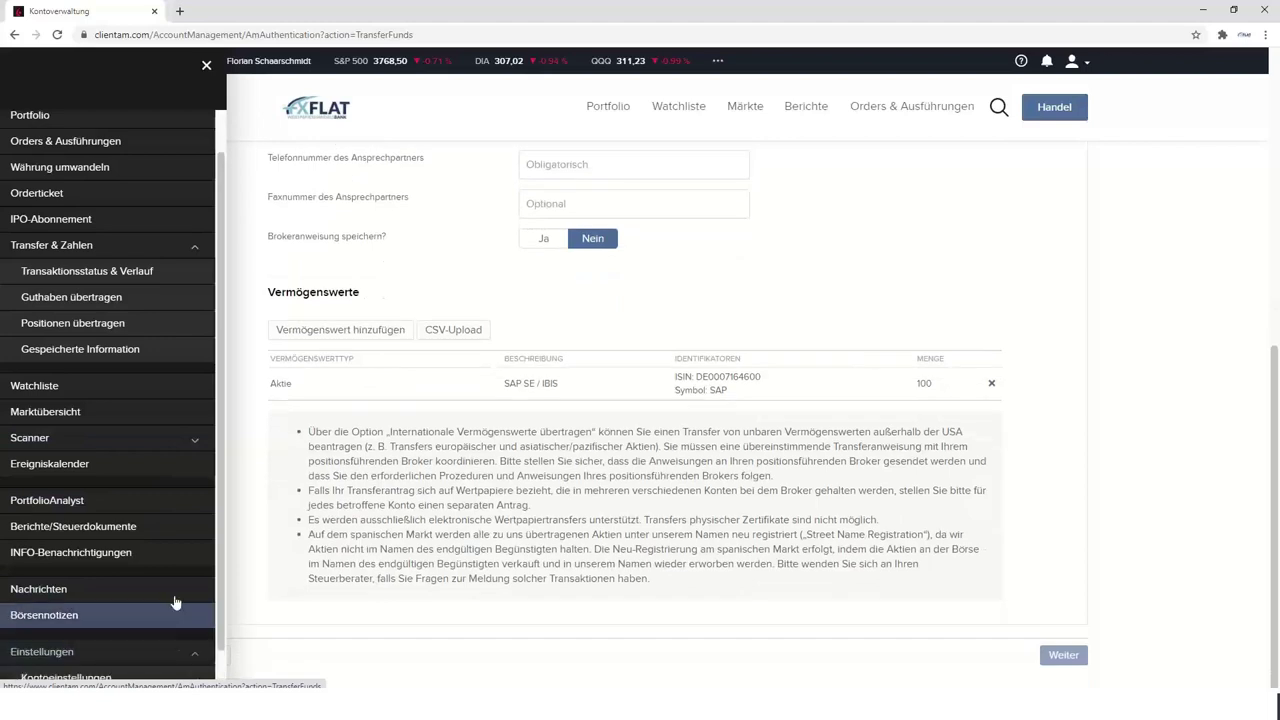
click(120, 651)
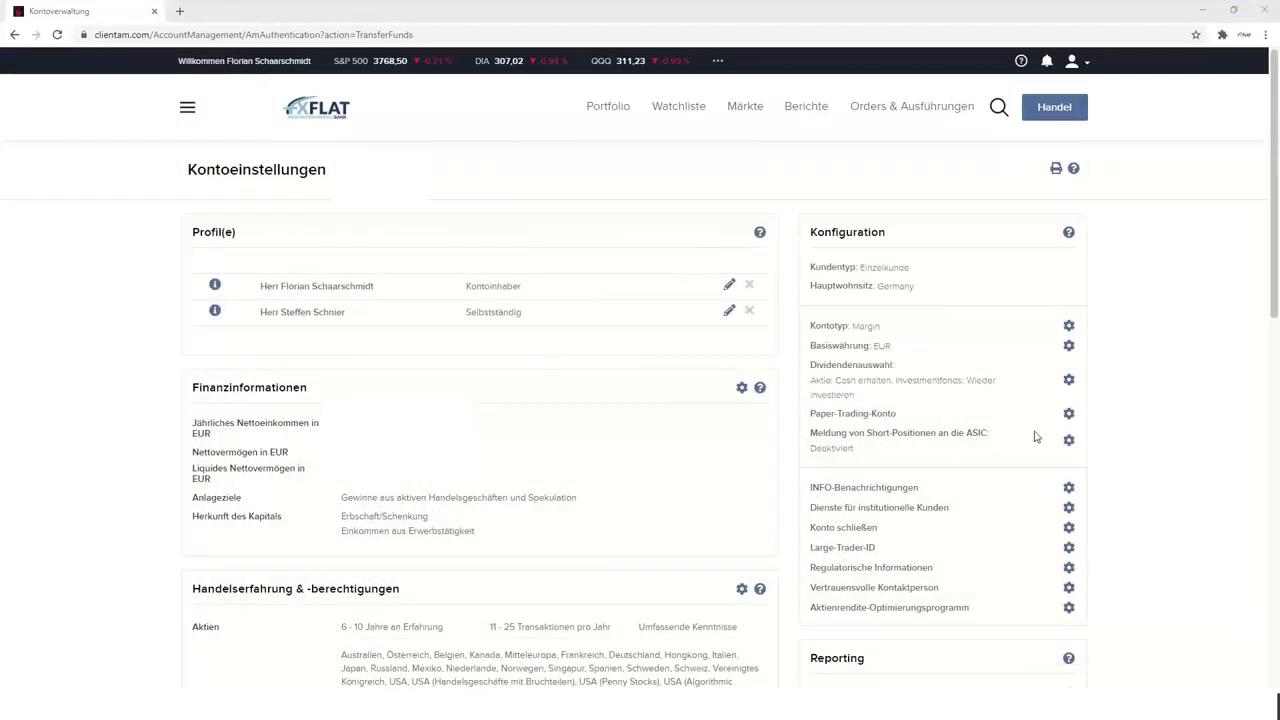
Highlight the Konfiguration heading and the Paper-Trading-Konto entry in the account settings
double_click(836, 232)
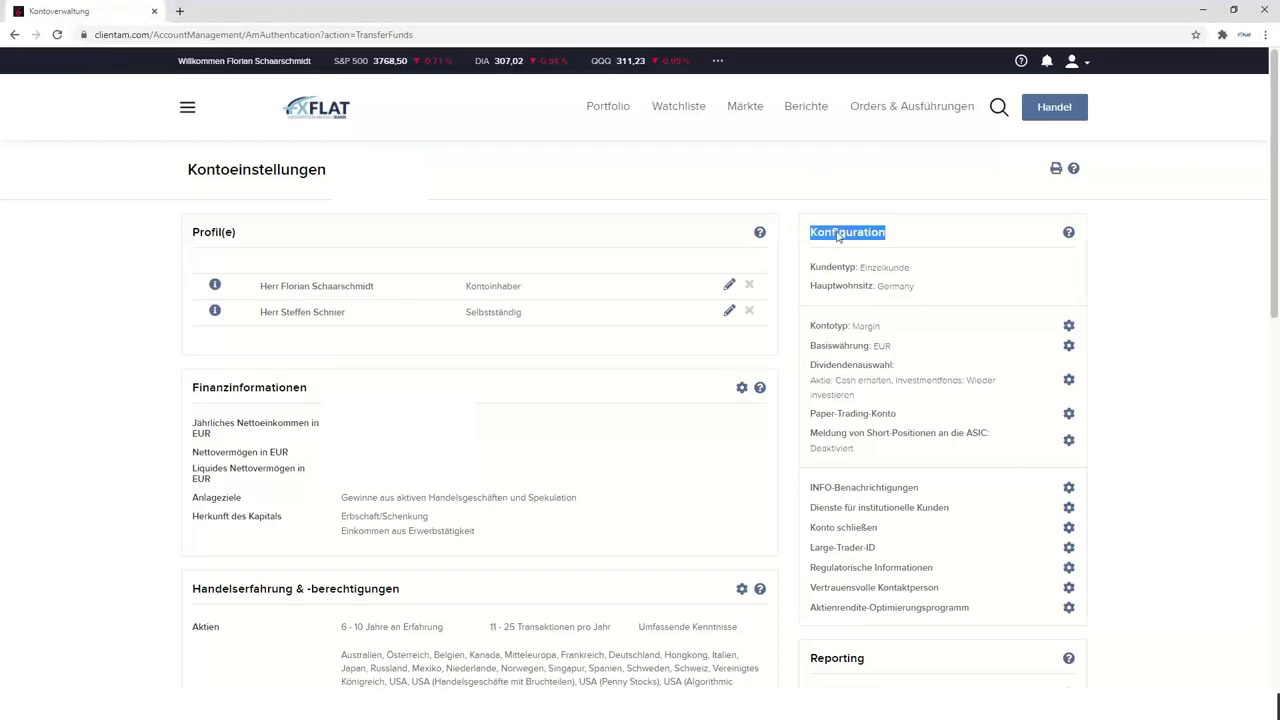
drag(810, 413, 900, 418)
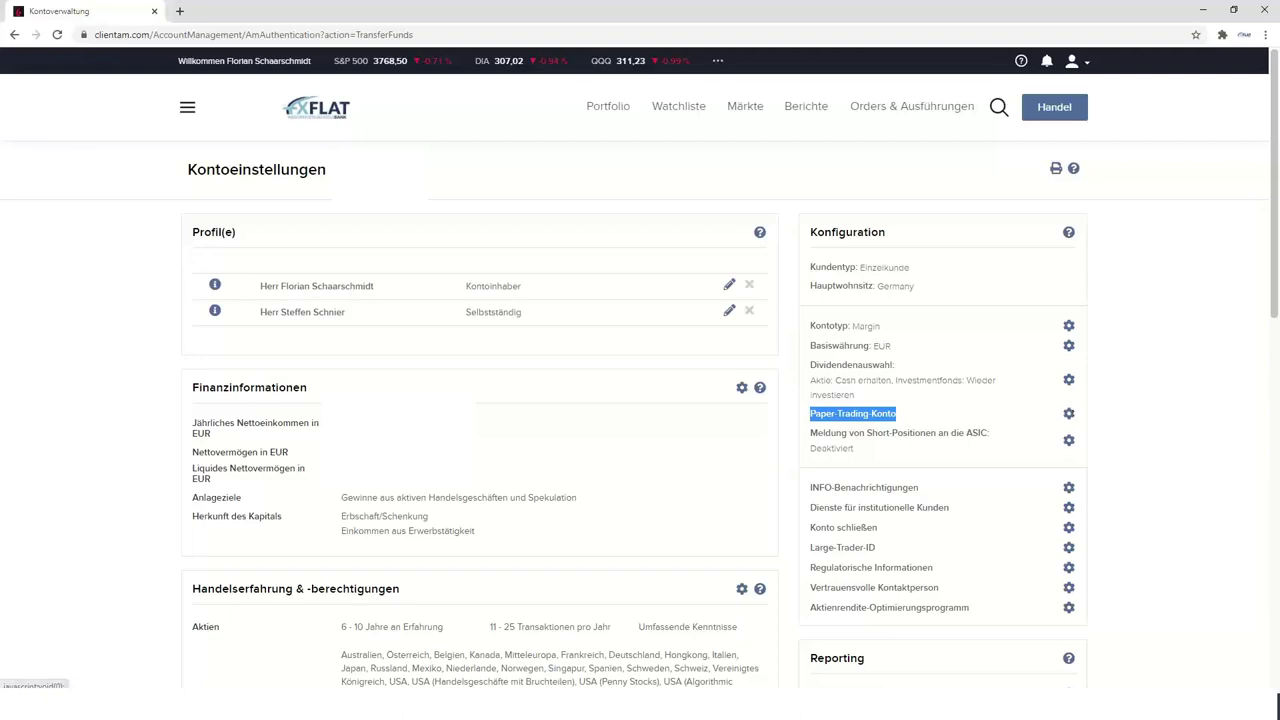
key(alt+Tab)
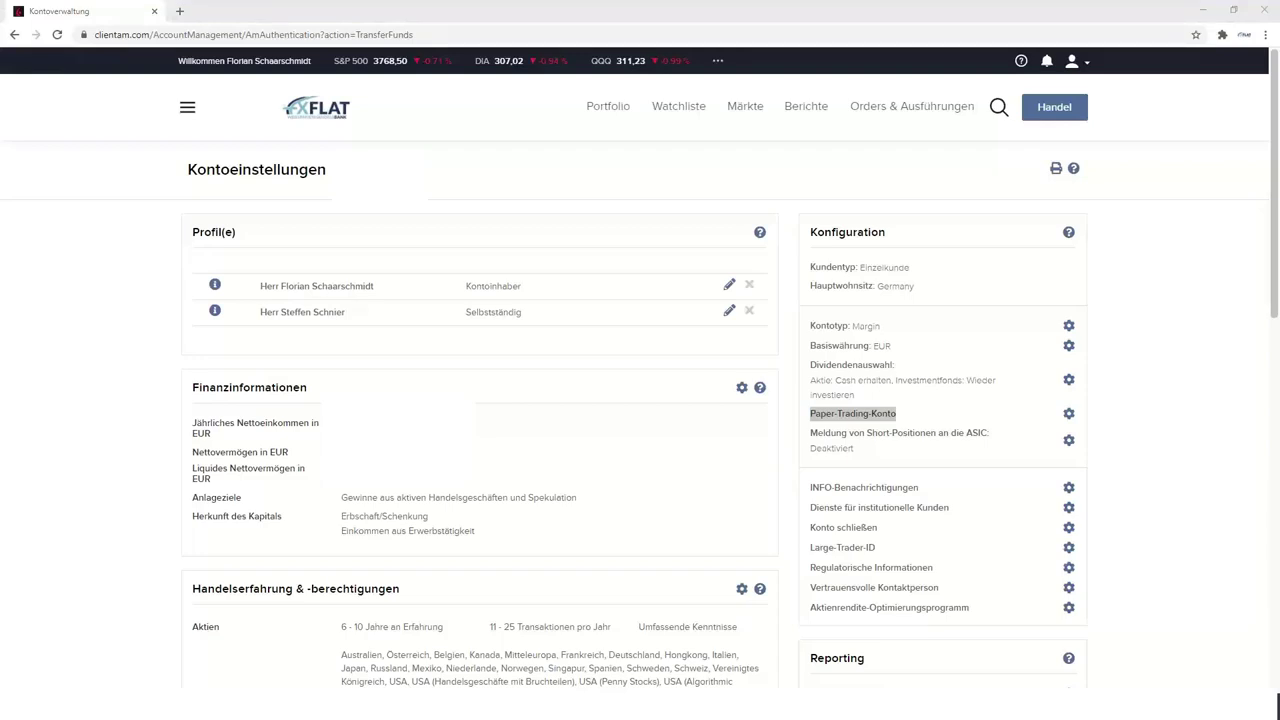
key(alt+Tab)
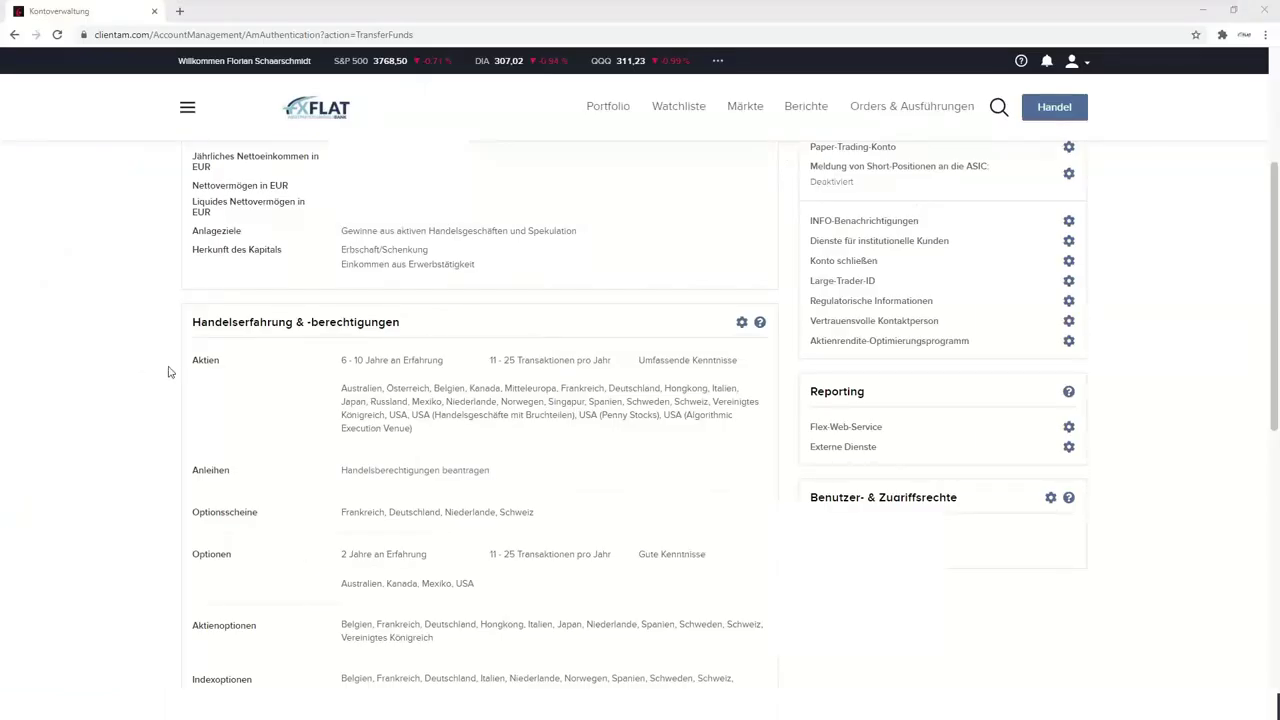
Look through the Handelserfahrung & -berechtigungen list and open the request for trading permissions (Handelsberechtigungen beantragen) for Anleihen
scroll(160, 320, up, 3)
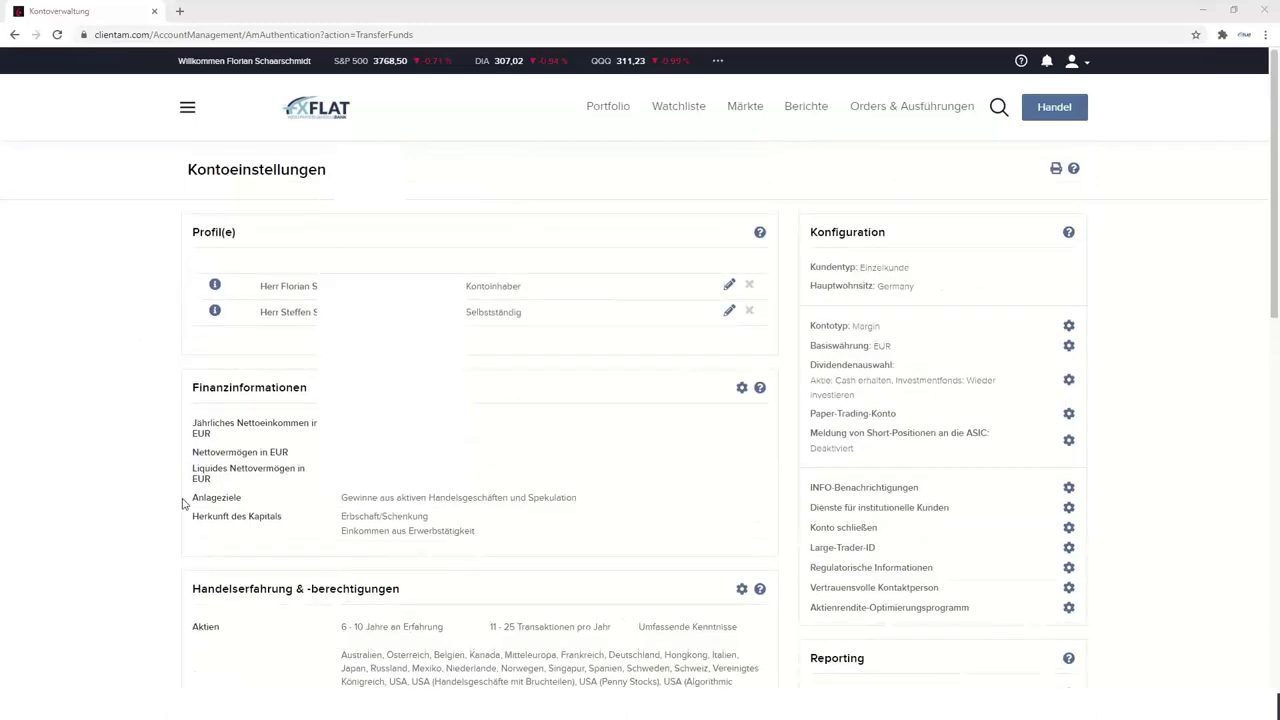
scroll(198, 487, down, 3)
scroll(197, 487, down, 3)
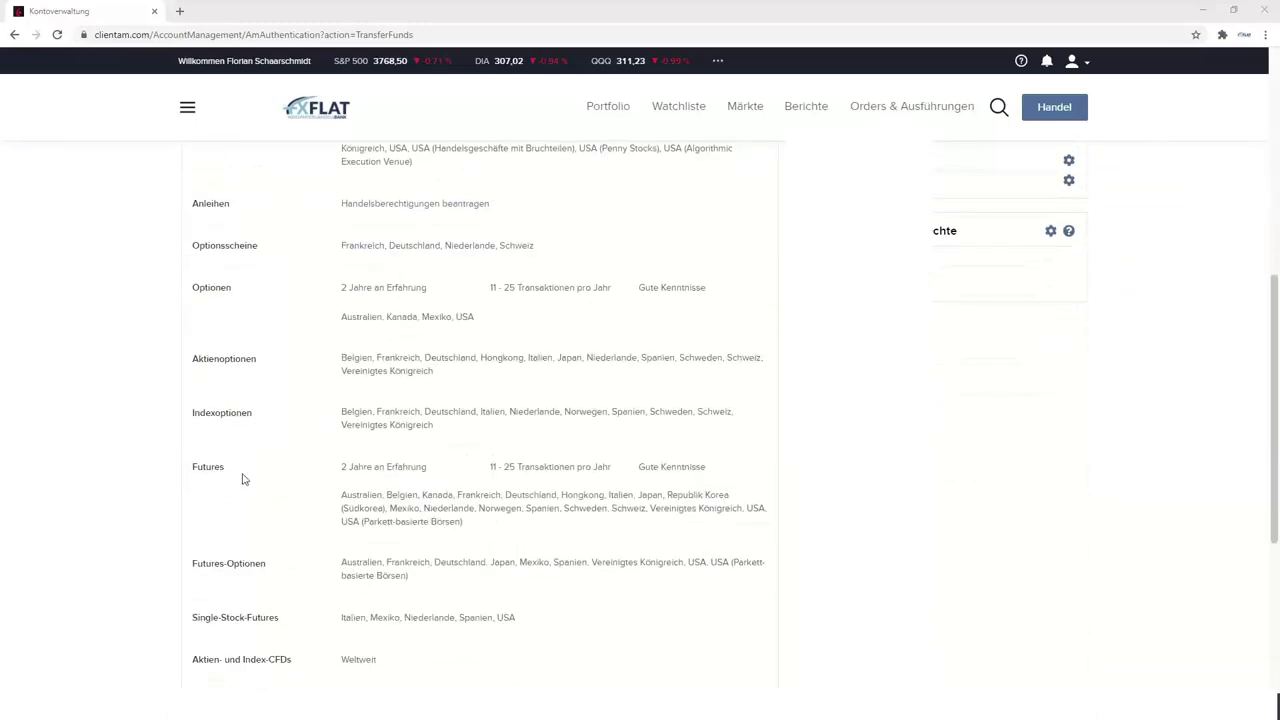
scroll(243, 478, down, 2)
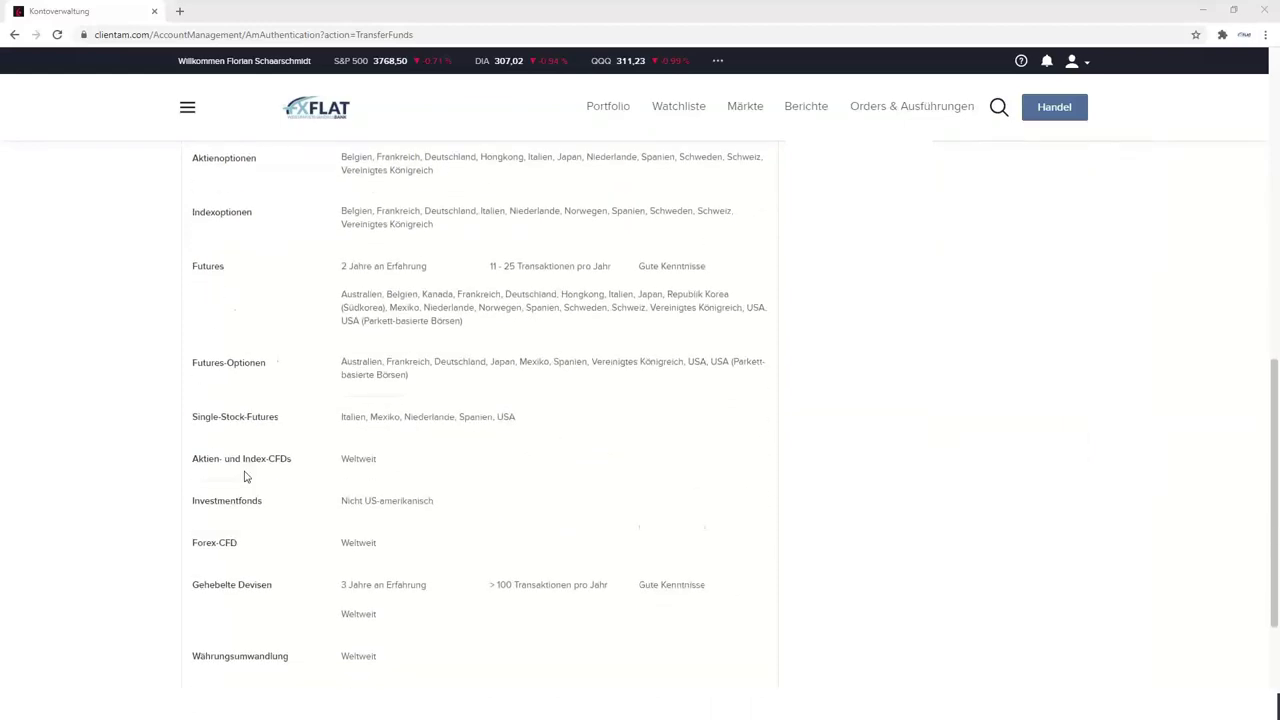
scroll(243, 478, down, 1)
scroll(284, 528, up, 1)
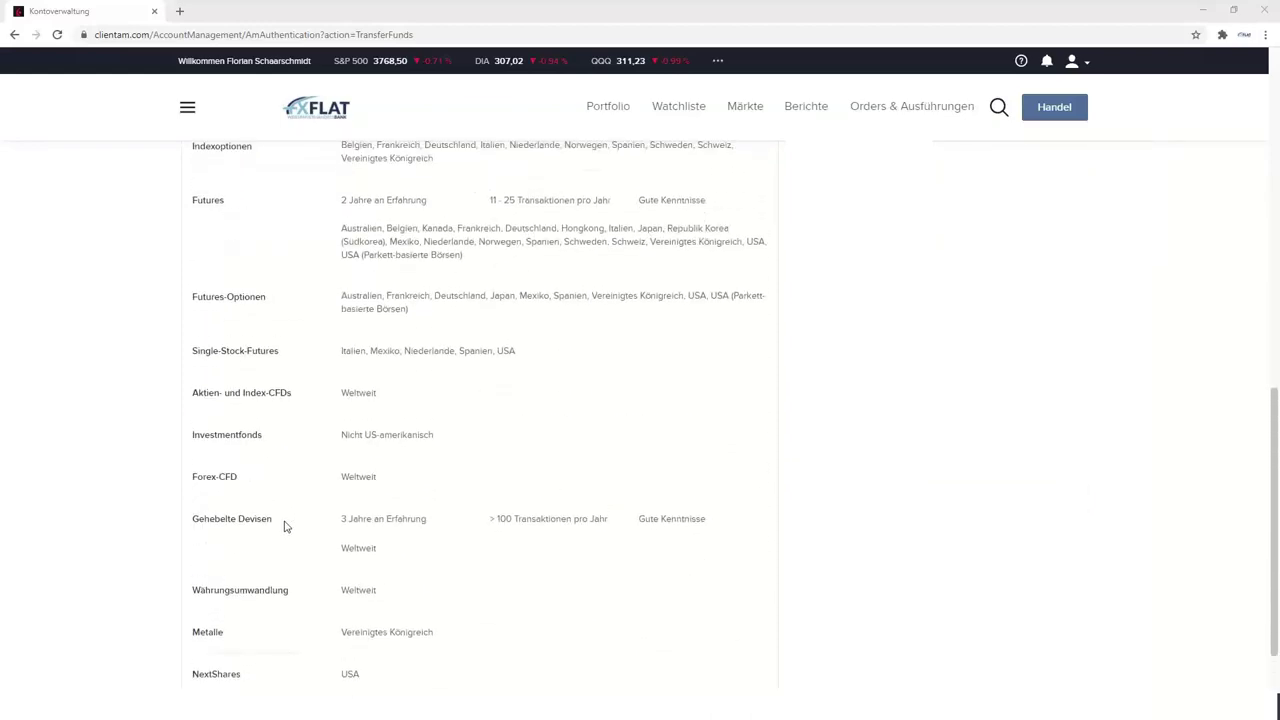
scroll(284, 528, up, 3)
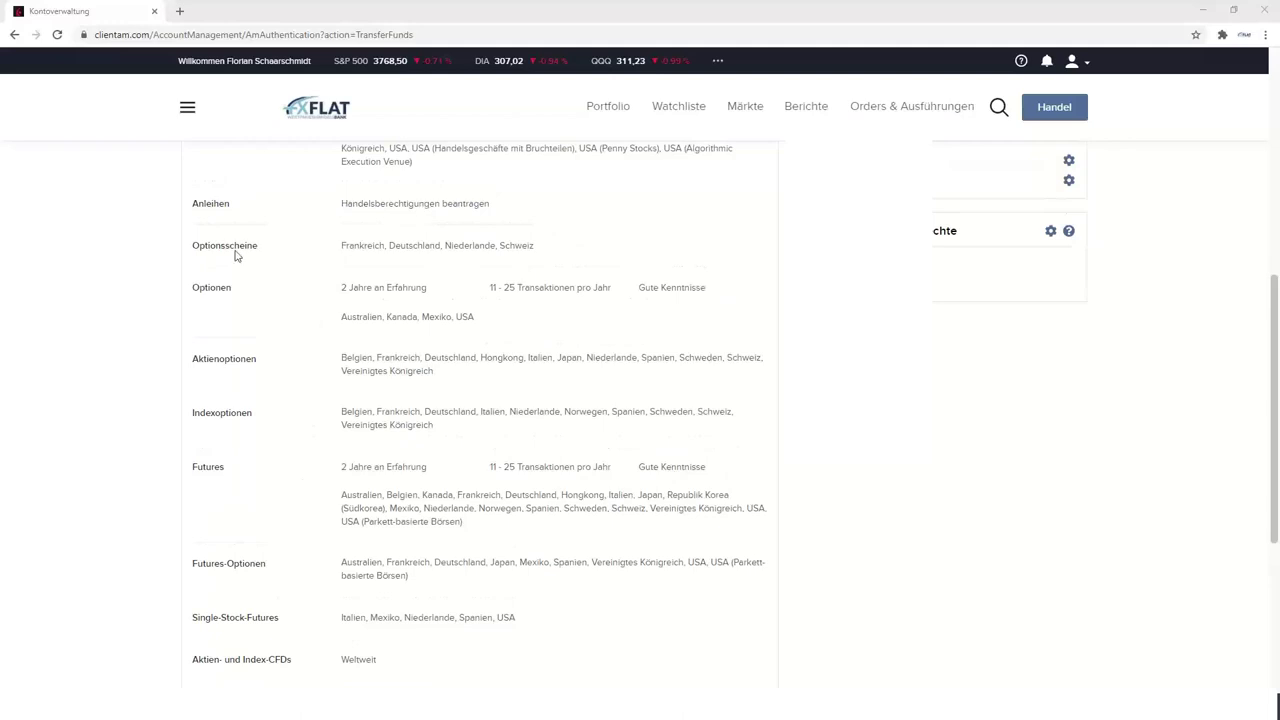
click(399, 210)
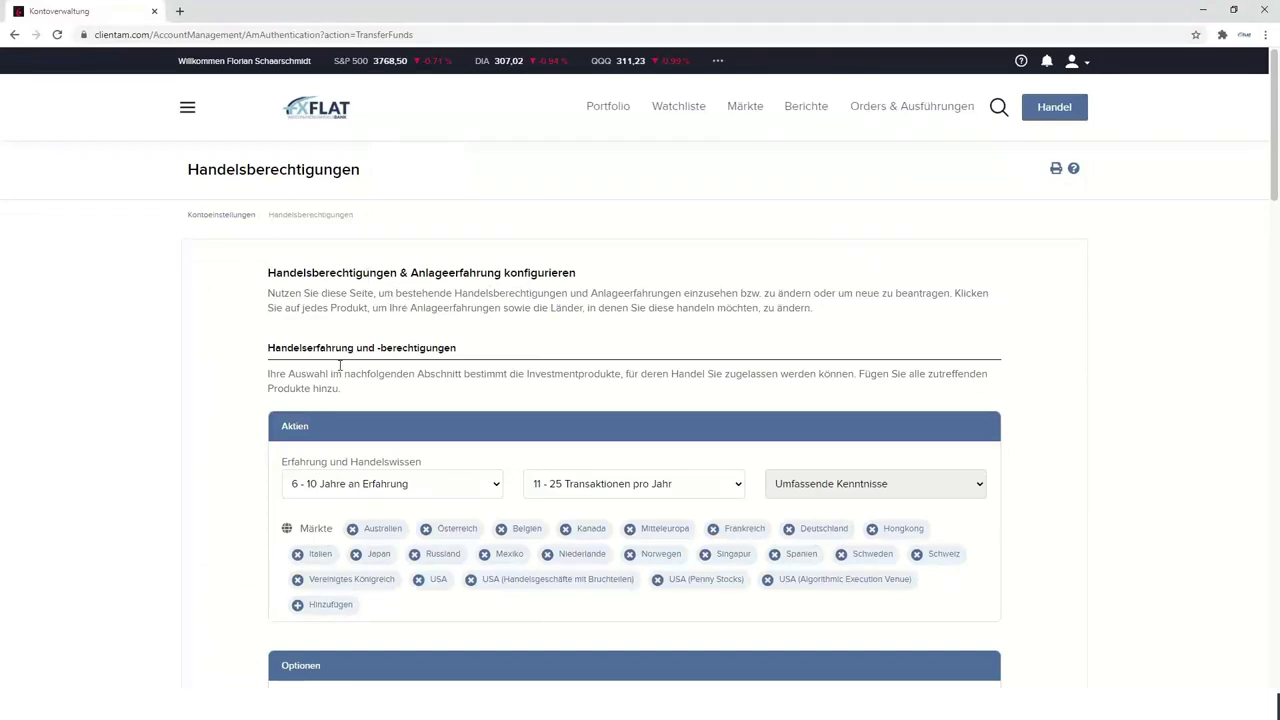
Examine the experience, transaction and market settings for Anleihen, including the available knowledge levels, on the Handelsberechtigungen page
scroll(297, 320, down, 3)
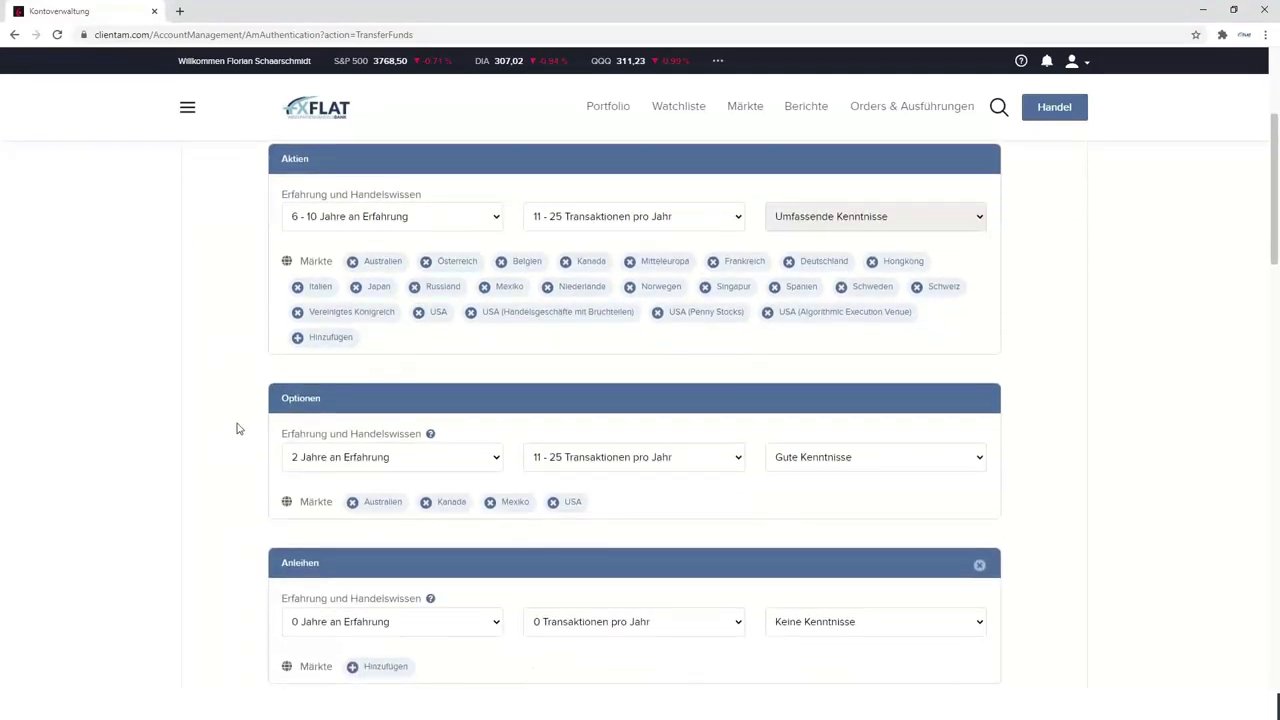
scroll(236, 430, down, 2)
scroll(238, 423, down, 1)
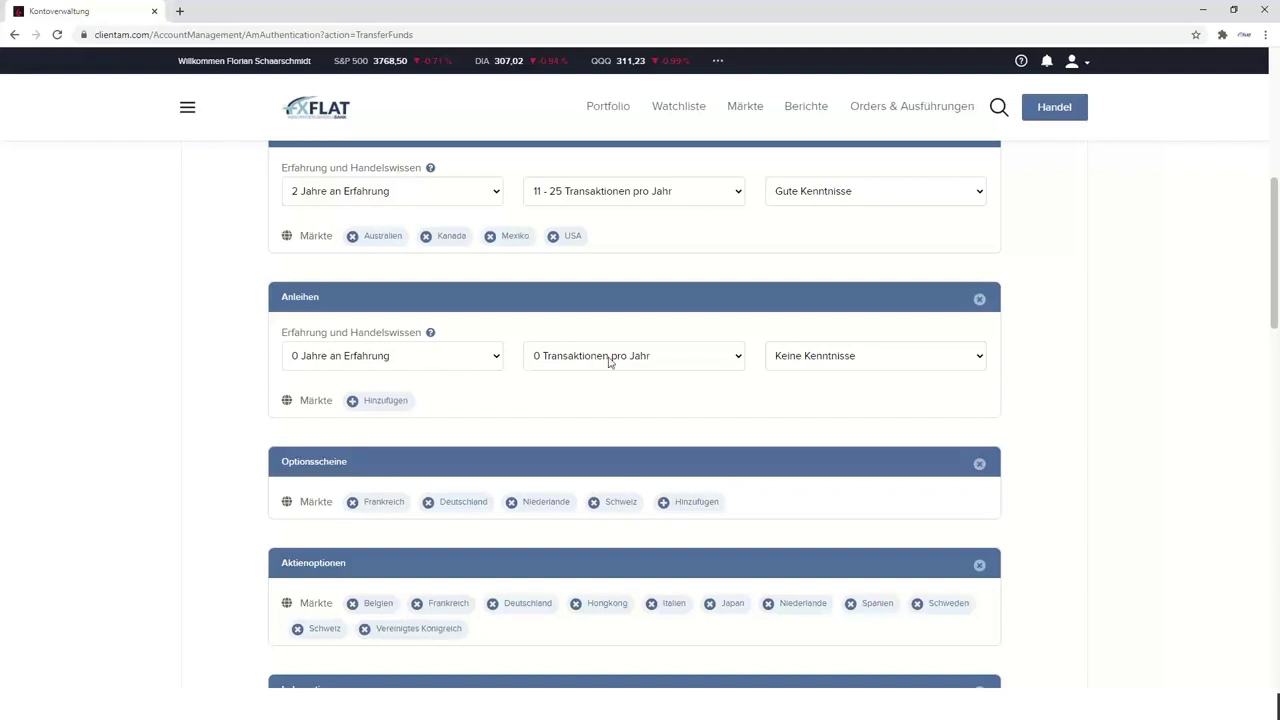
click(894, 360)
click(815, 336)
scroll(225, 360, up, 5)
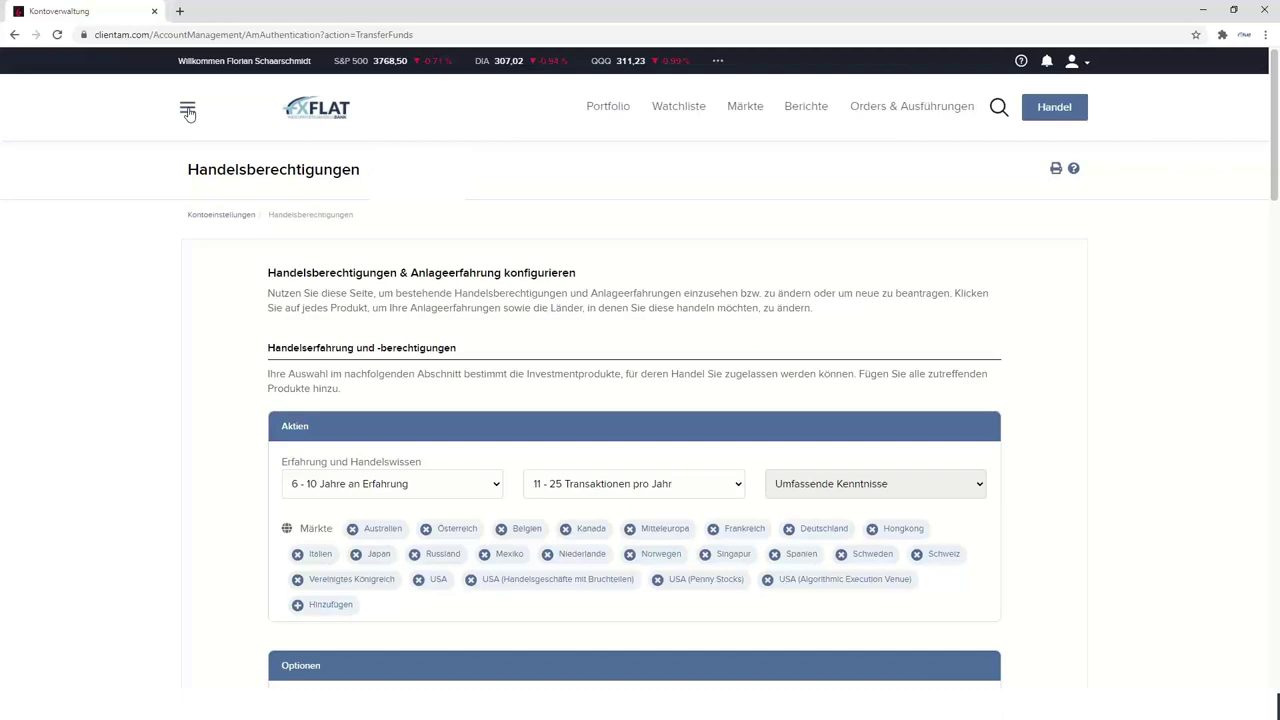
Go to the Marktdatenabonnements in Benutzereinstellungen and open the configuration of the current GFIS subscriptions
click(187, 111)
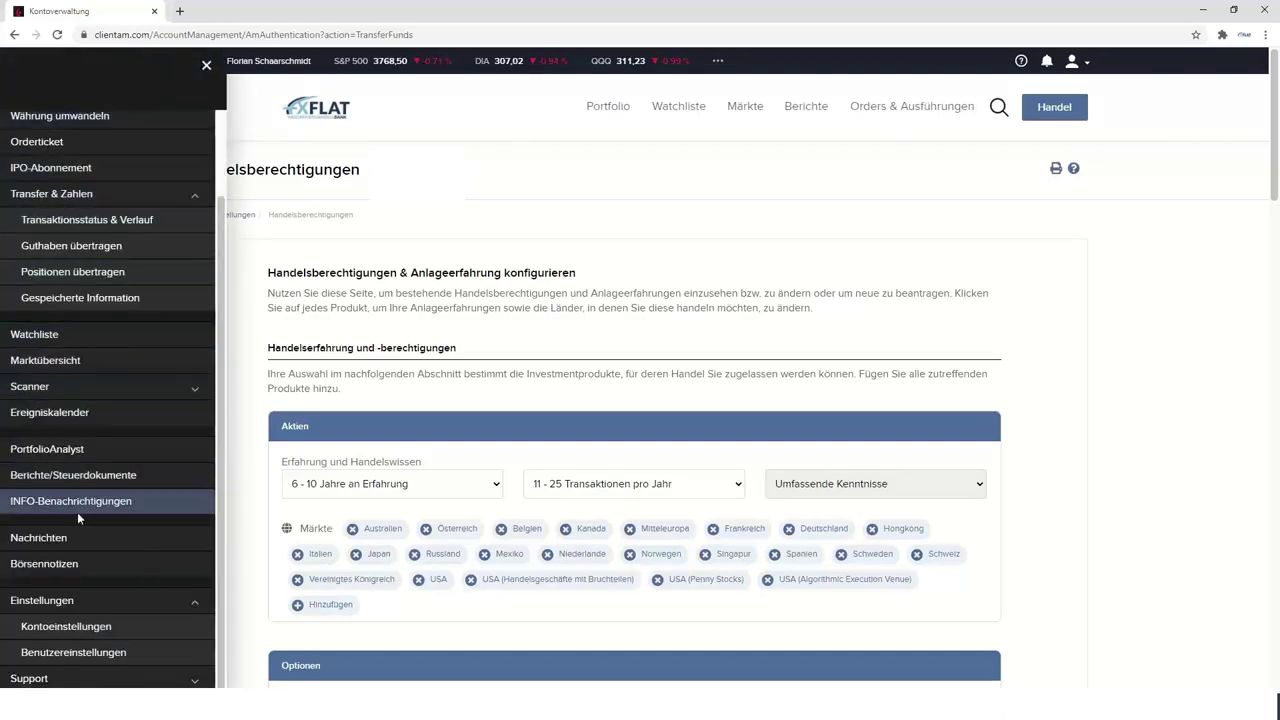
click(77, 652)
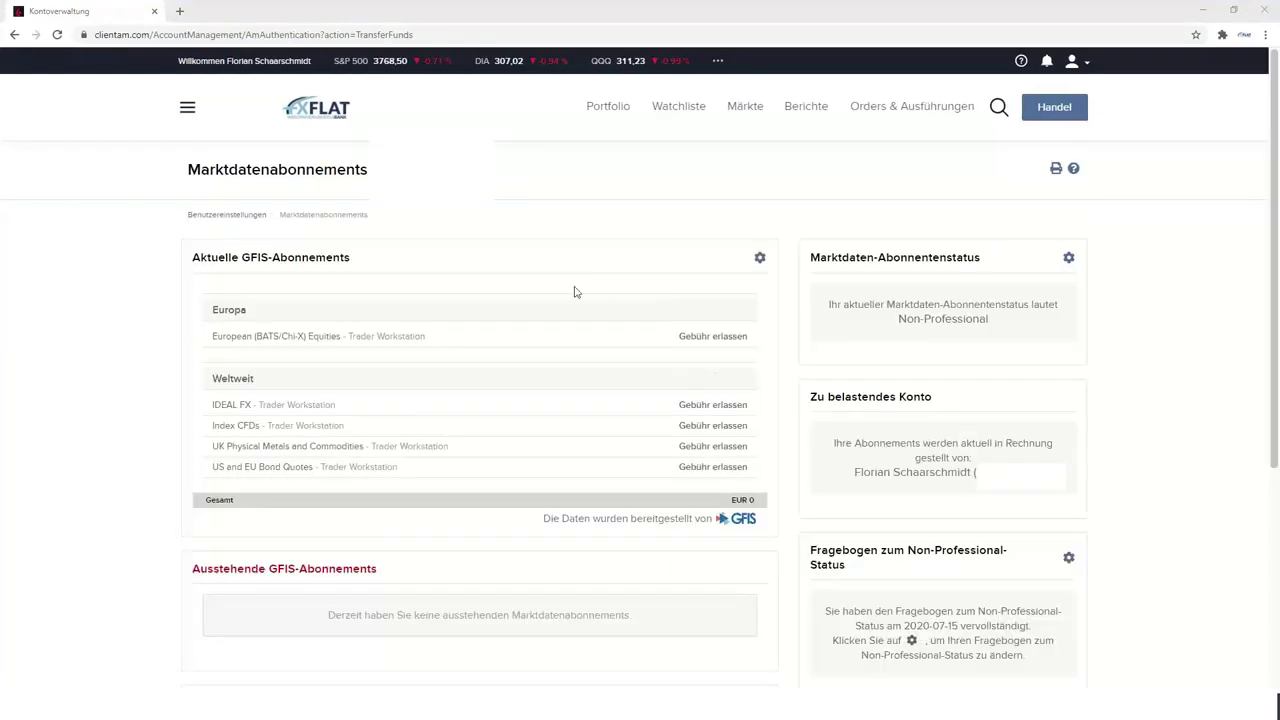
drag(186, 177, 386, 212)
click(392, 327)
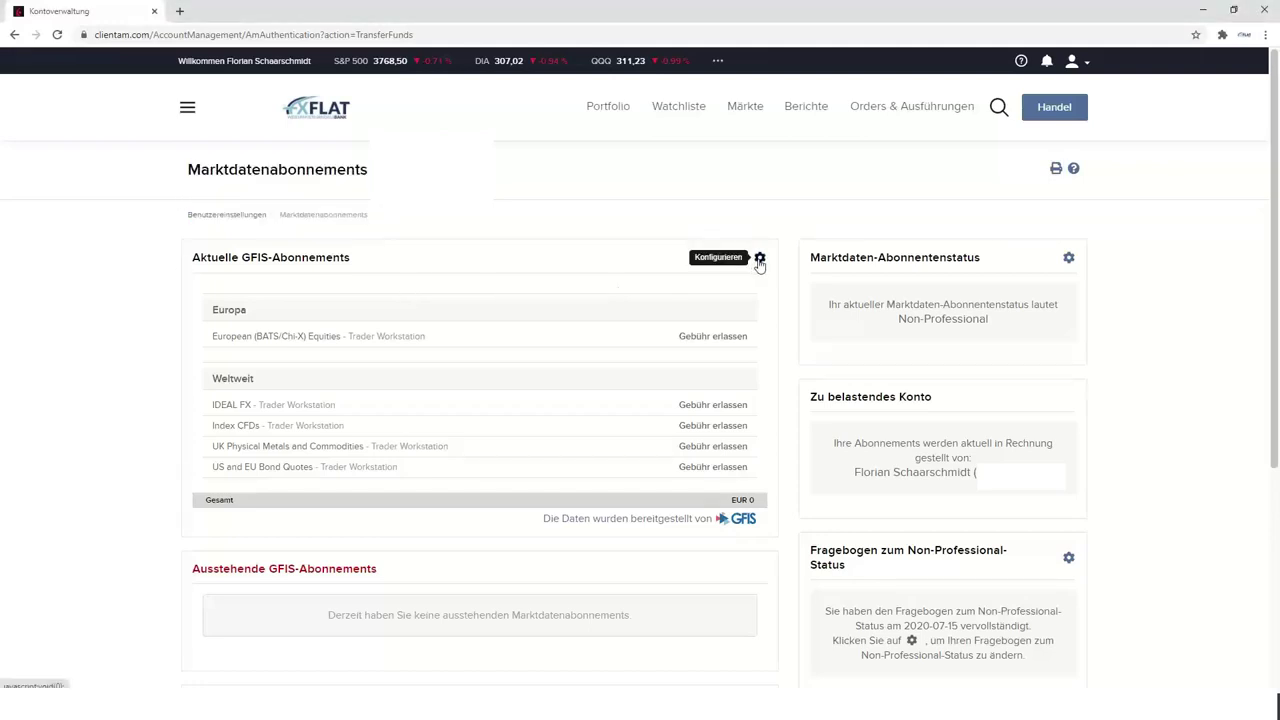
click(760, 259)
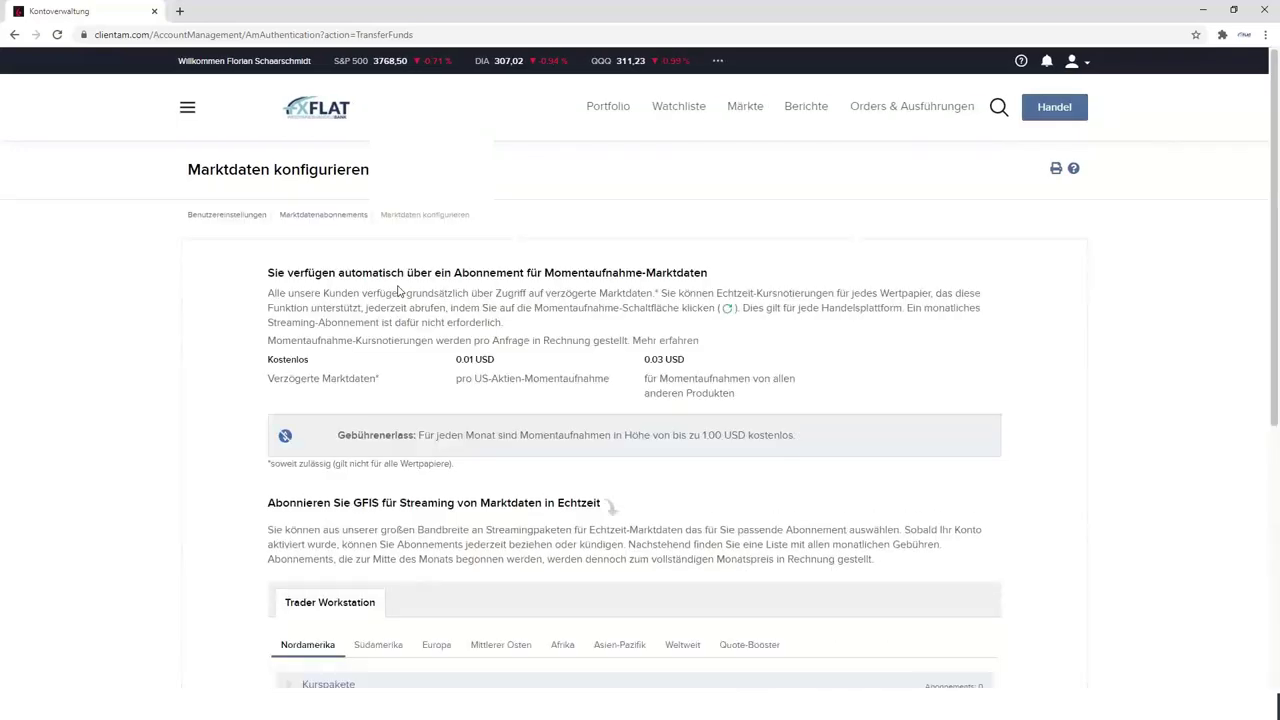
Expand the Kurspakete for Nordamerika and examine the offered bundles, highlighting the US Securities Snapshot and Futures Value Bundle
scroll(226, 330, down, 4)
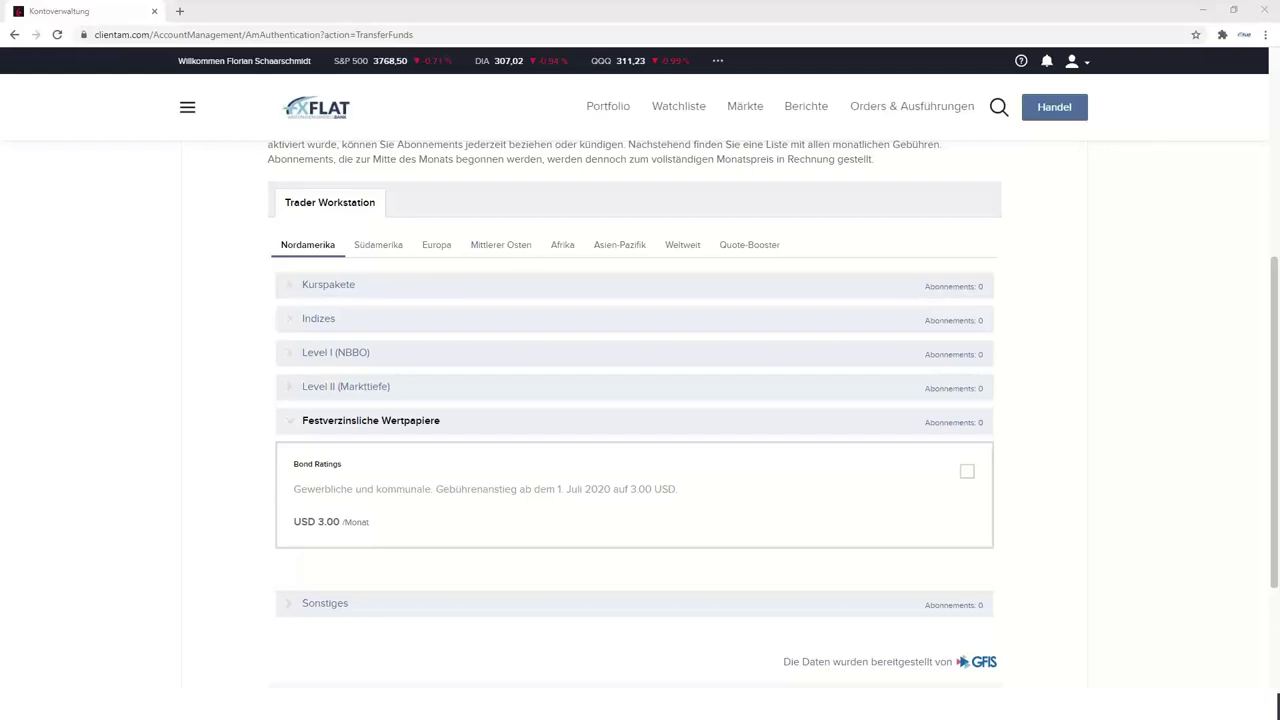
click(291, 290)
scroll(251, 378, down, 3)
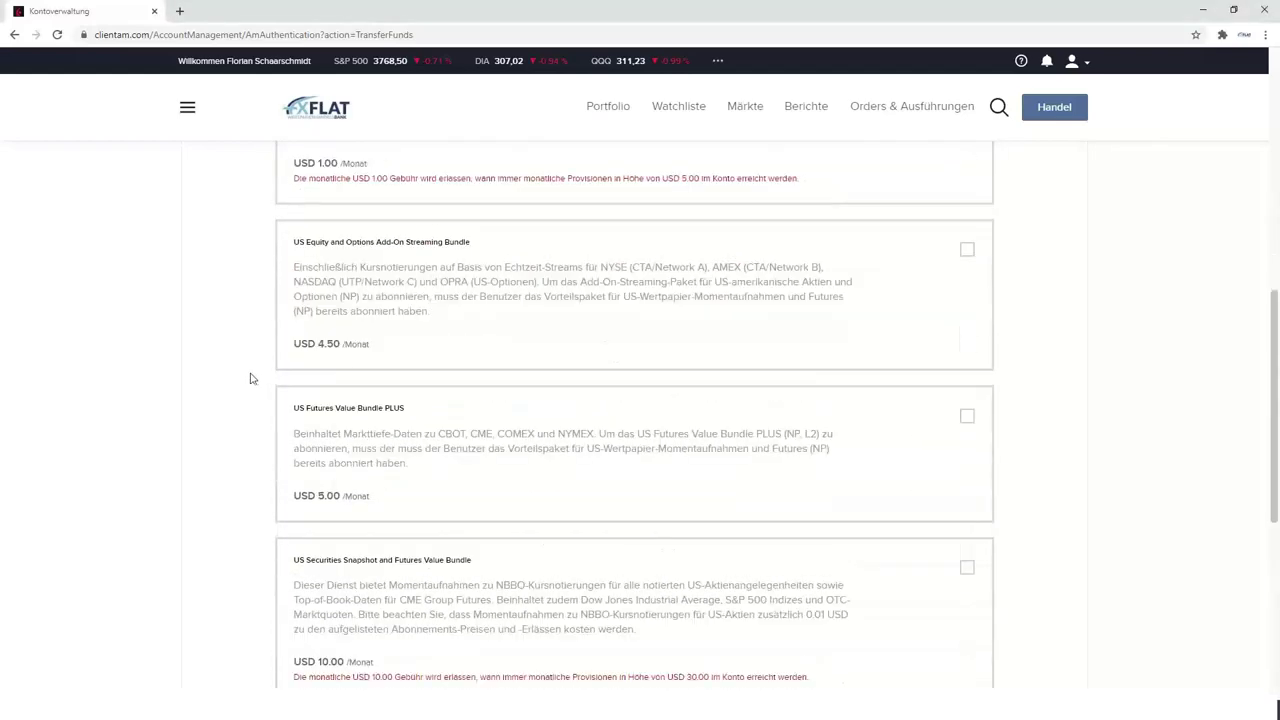
scroll(251, 378, down, 3)
drag(292, 227, 497, 233)
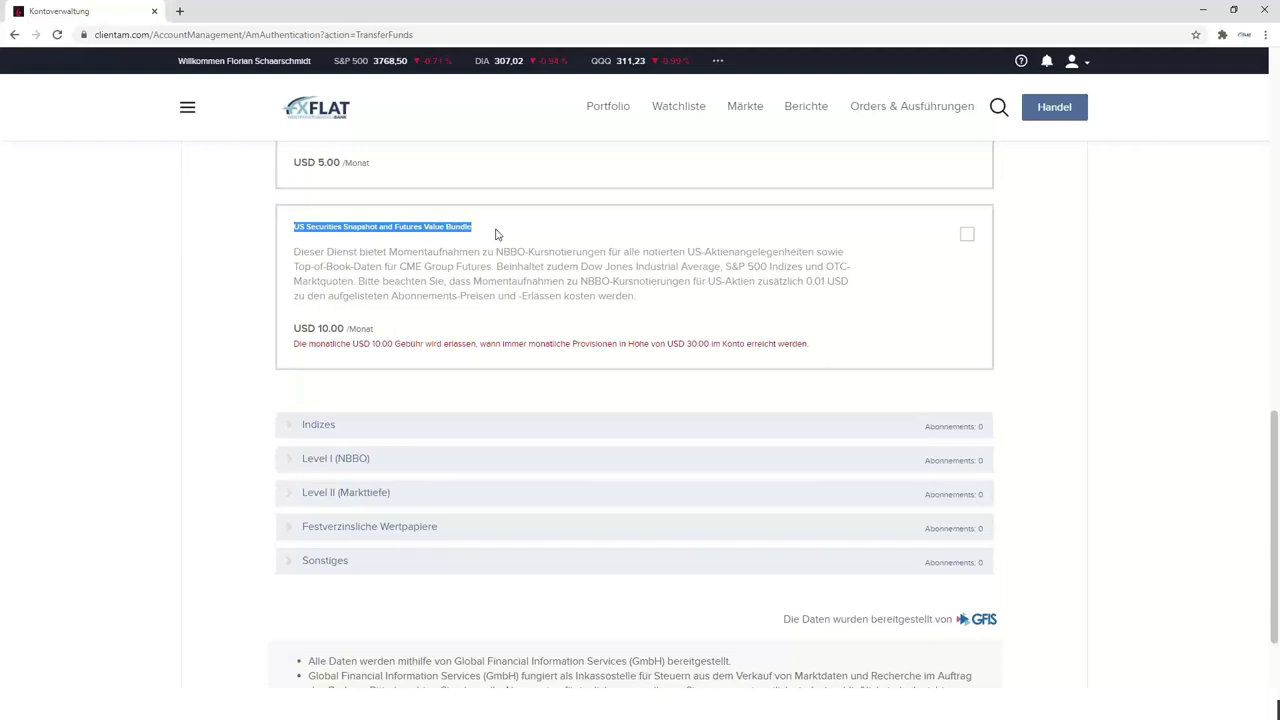
scroll(780, 329, up, 2)
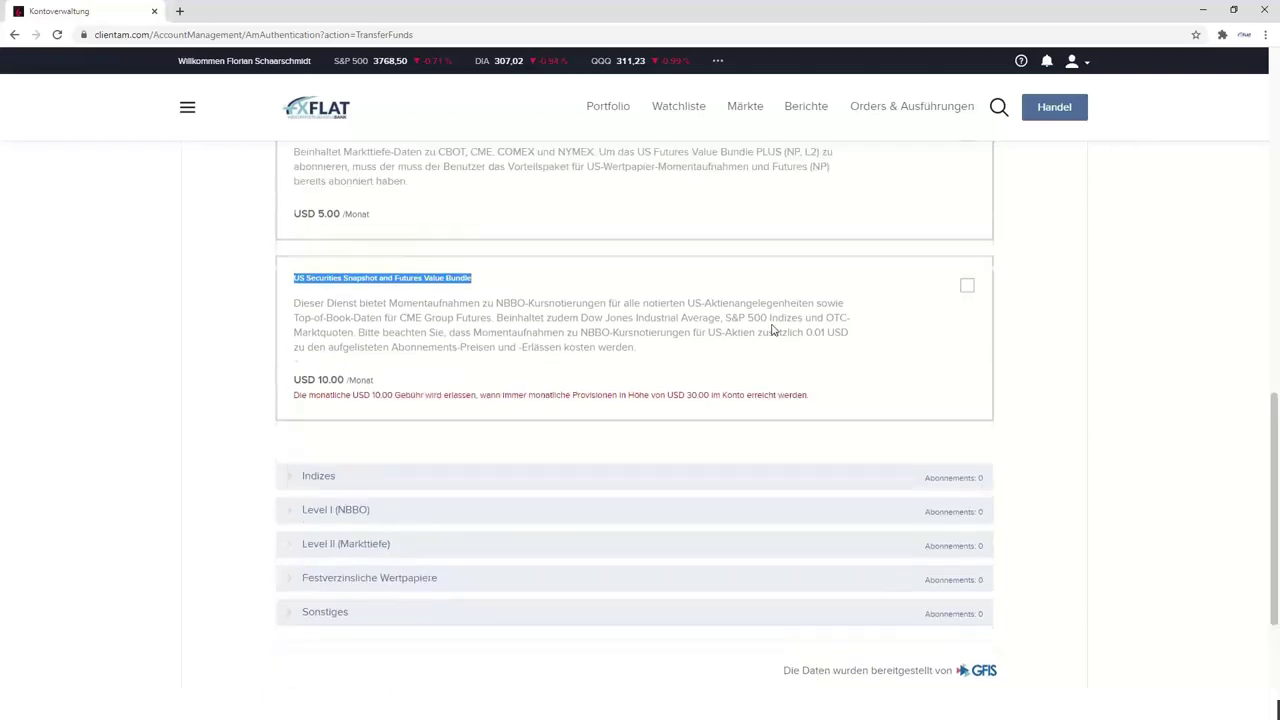
scroll(689, 329, up, 10)
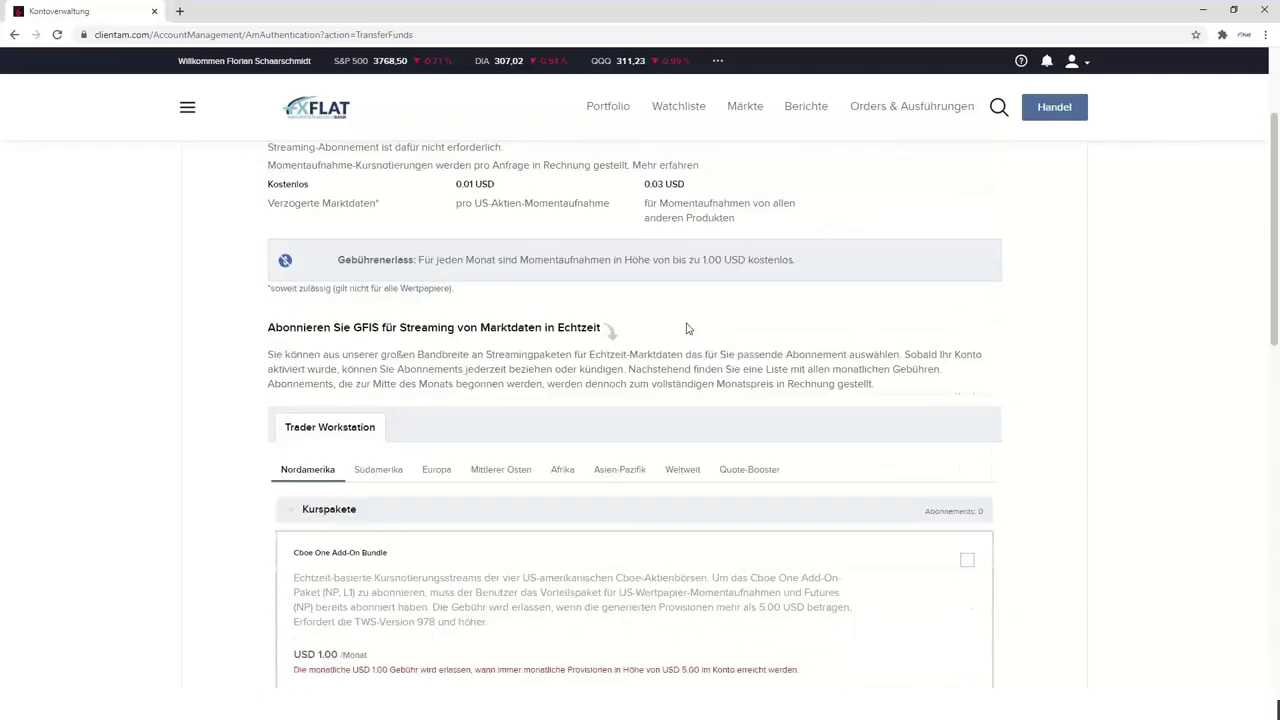
scroll(563, 393, up, 2)
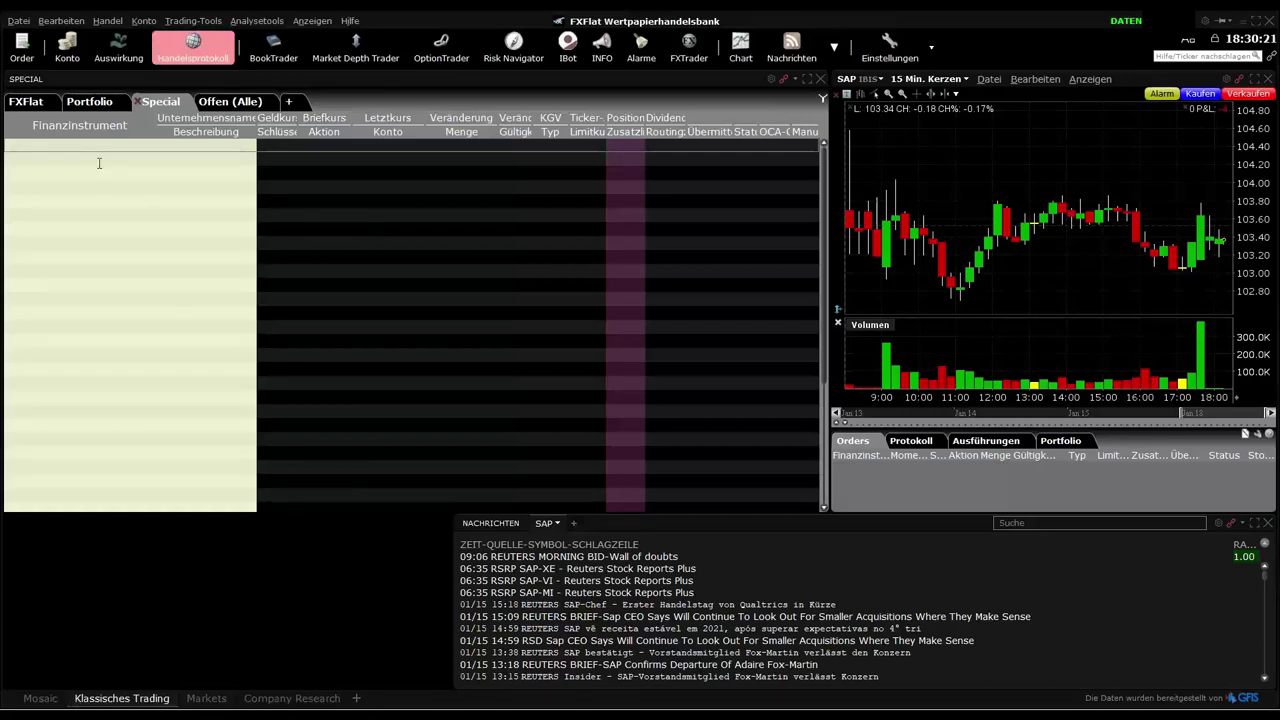
Switch to the Trader Workstation and look up SAP as the financial instrument in the first row of the Special watchlist
click(53, 146)
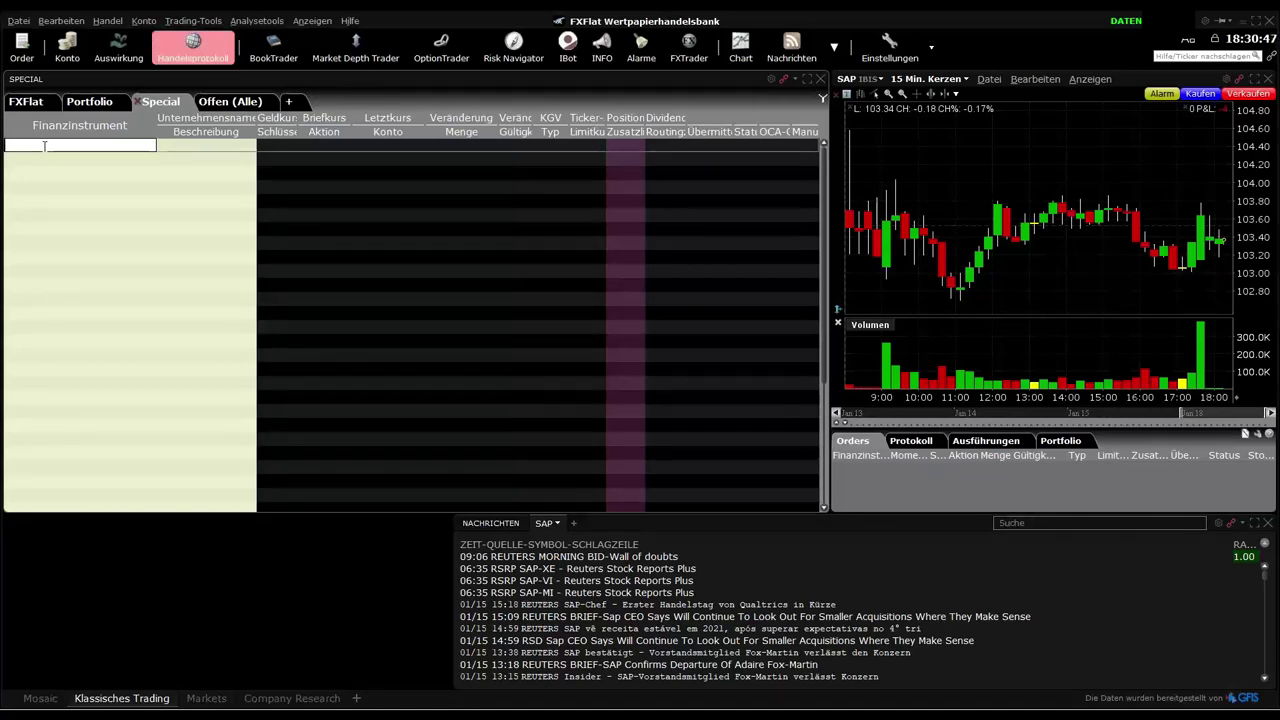
text(SAP)
key(Return)
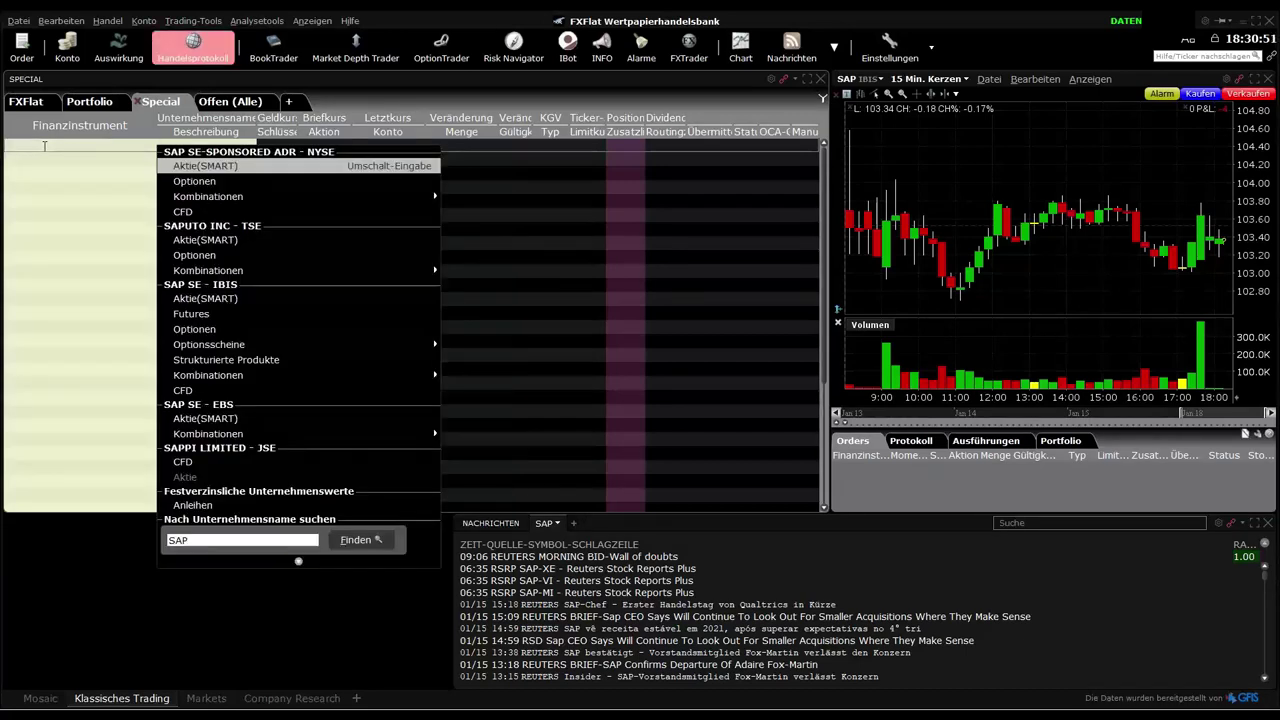